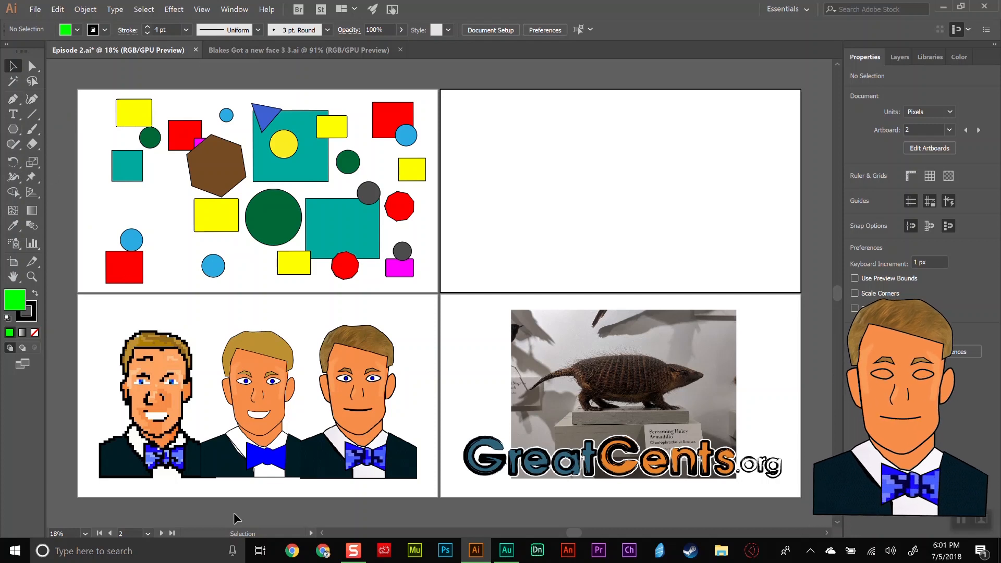
On artboard 1, draw a green six-sided polygon with the Polygon tool over the teal square at the left side.
{"action": "left_click", "coordinate": [148, 534]}
{"action": "left_click", "coordinate": [158, 479]}
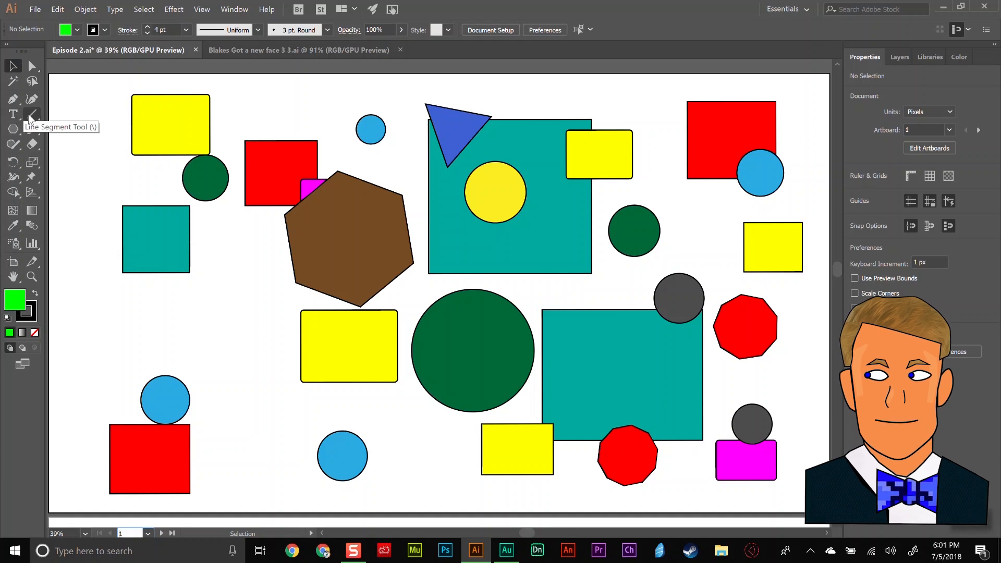
{"action": "left_click_drag", "start_coordinate": [15, 132], "coordinate": [46, 179]}
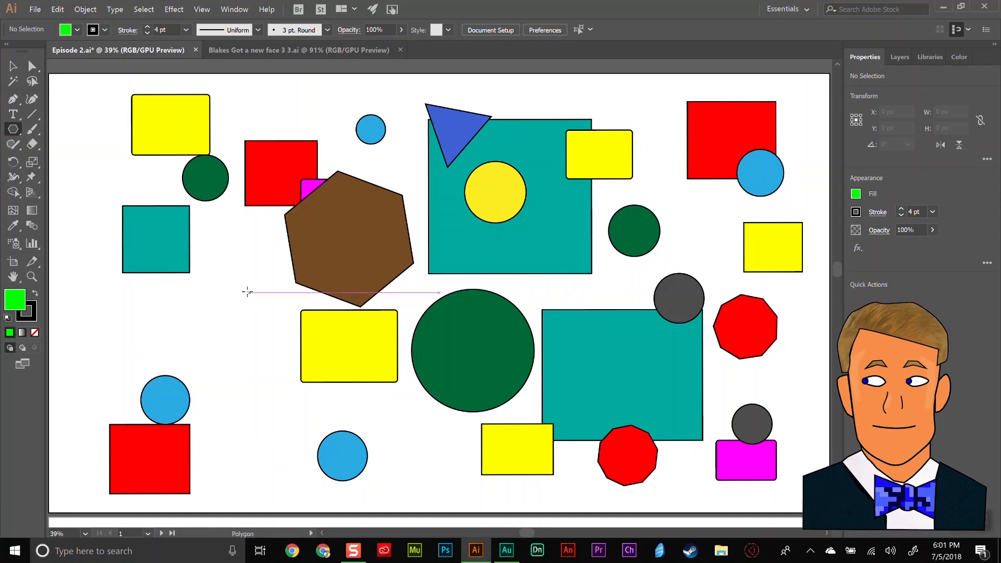
{"action": "left_click_drag", "start_coordinate": [189, 279], "coordinate": [256, 338]}
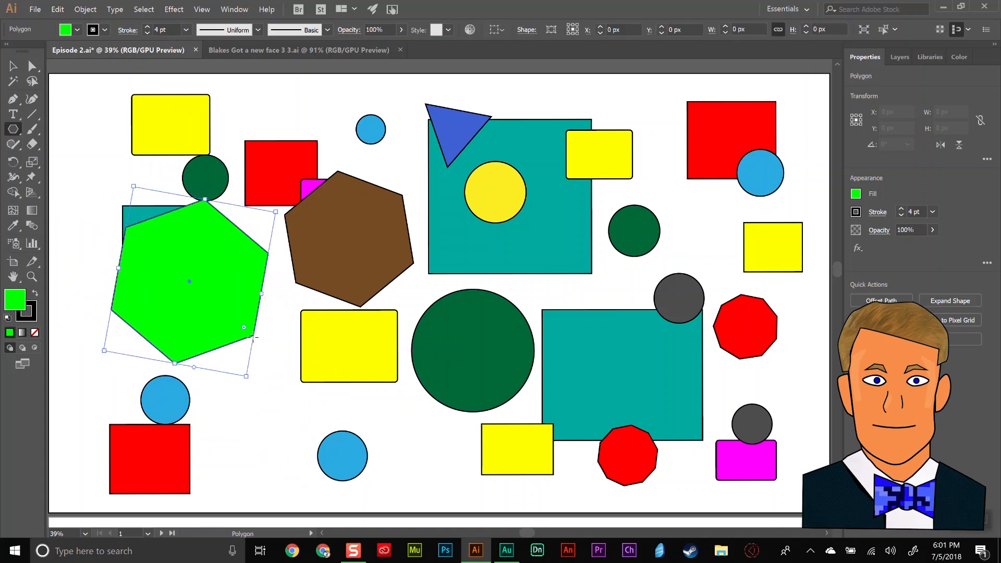
Move the green hexagon slightly down and right, and rotate it until its top and bottom edges are horizontal.
{"action": "left_click", "coordinate": [14, 68]}
{"action": "left_click_drag", "start_coordinate": [200, 234], "coordinate": [231, 269]}
{"action": "left_click_drag", "start_coordinate": [311, 243], "coordinate": [312, 393]}
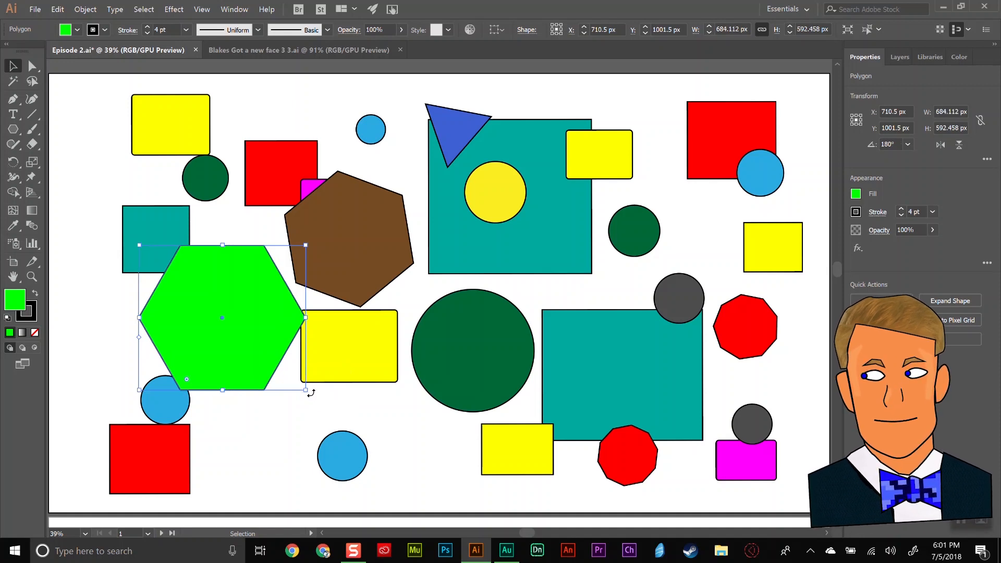
Set the green polygon's side count to 8 and move it over the lower-left blue circle and red rectangle.
{"action": "left_click", "coordinate": [987, 160]}
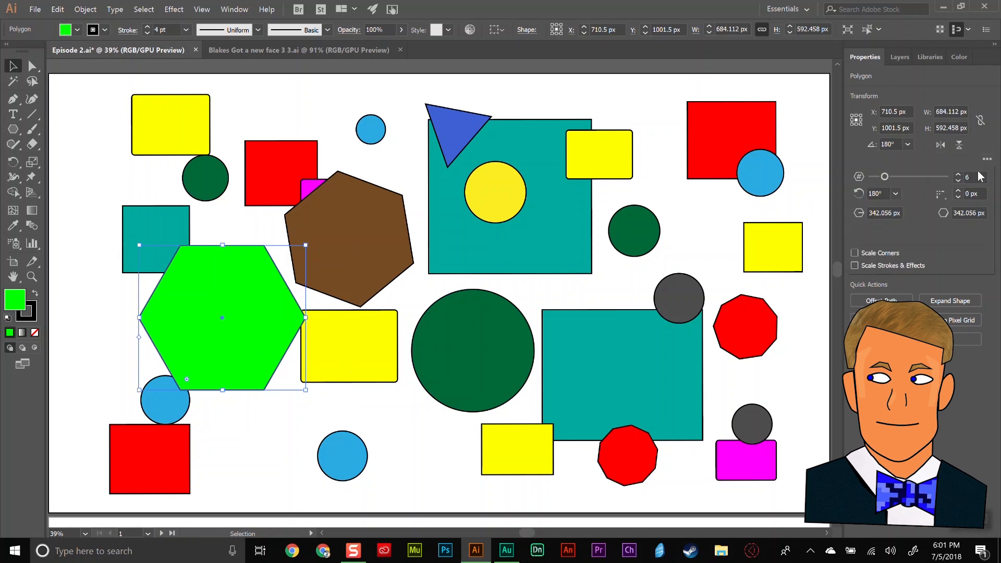
{"action": "left_click_drag", "start_coordinate": [887, 176], "coordinate": [898, 177]}
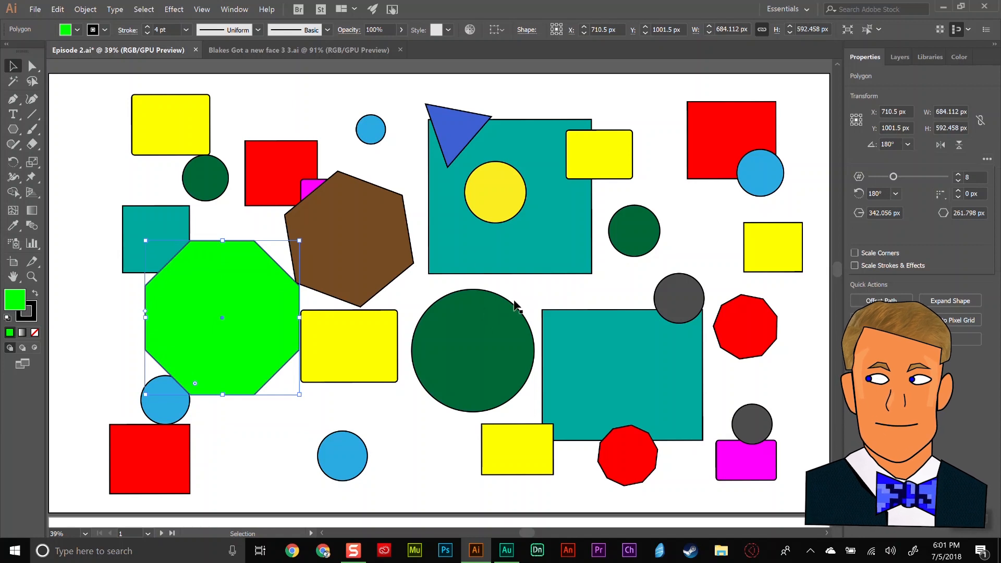
{"action": "left_click", "coordinate": [242, 280]}
{"action": "left_click_drag", "start_coordinate": [223, 272], "coordinate": [195, 334]}
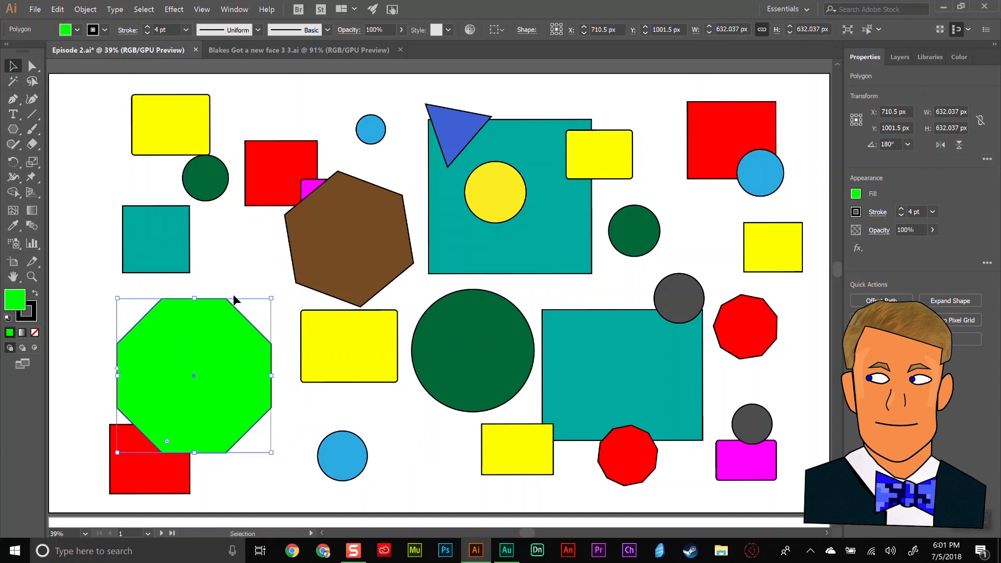
{"action": "left_click", "coordinate": [239, 272]}
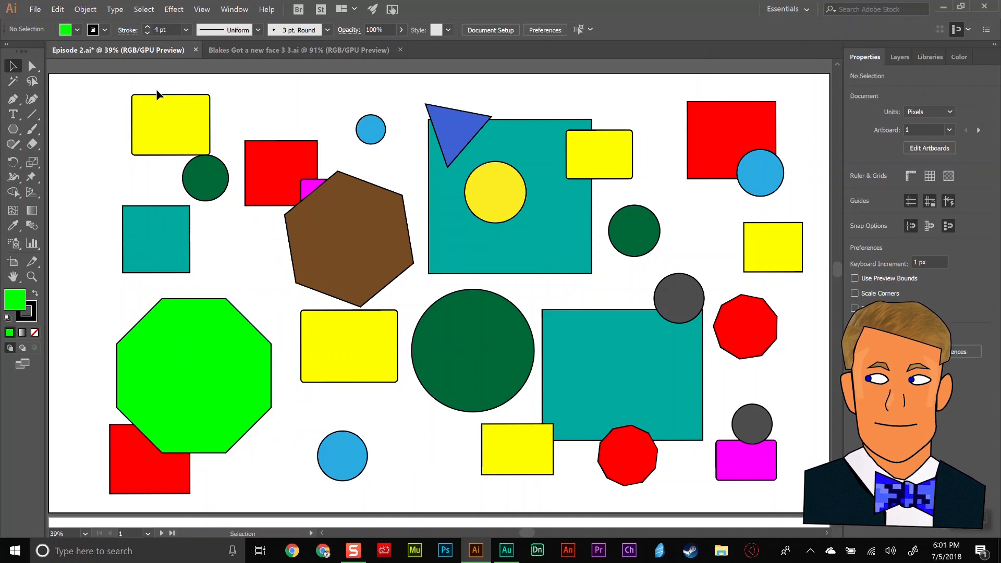
Select all yellow shapes with the Magic Wand and fill them with dark blue 0009AD.
{"action": "left_click", "coordinate": [12, 83]}
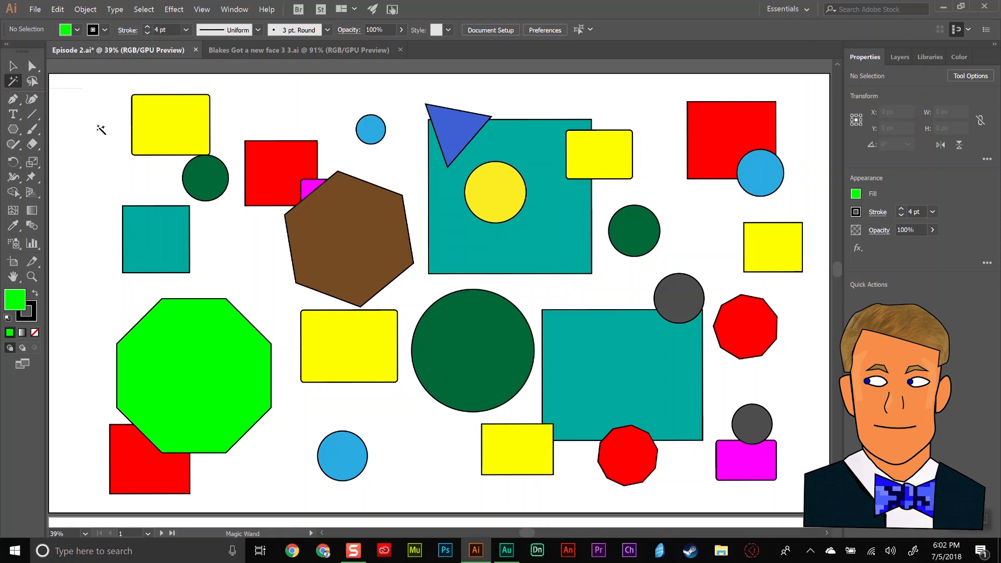
{"action": "left_click", "coordinate": [172, 119]}
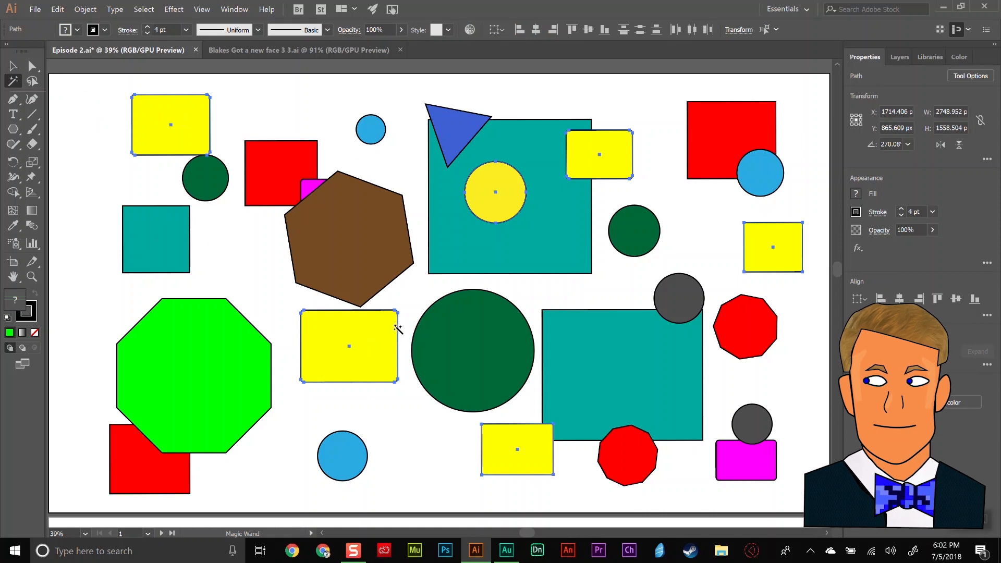
{"action": "left_click", "coordinate": [963, 59]}
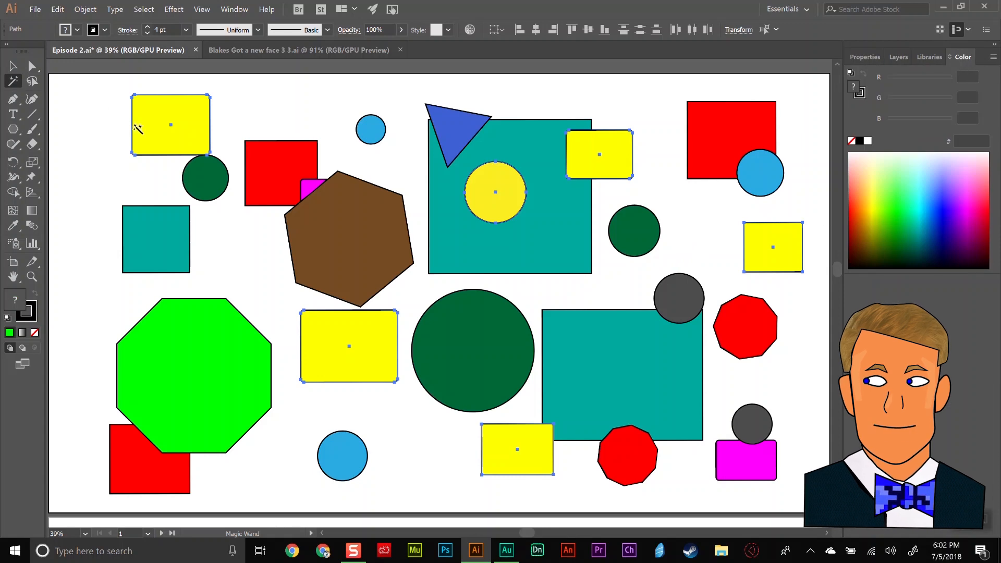
{"action": "left_click", "coordinate": [940, 223]}
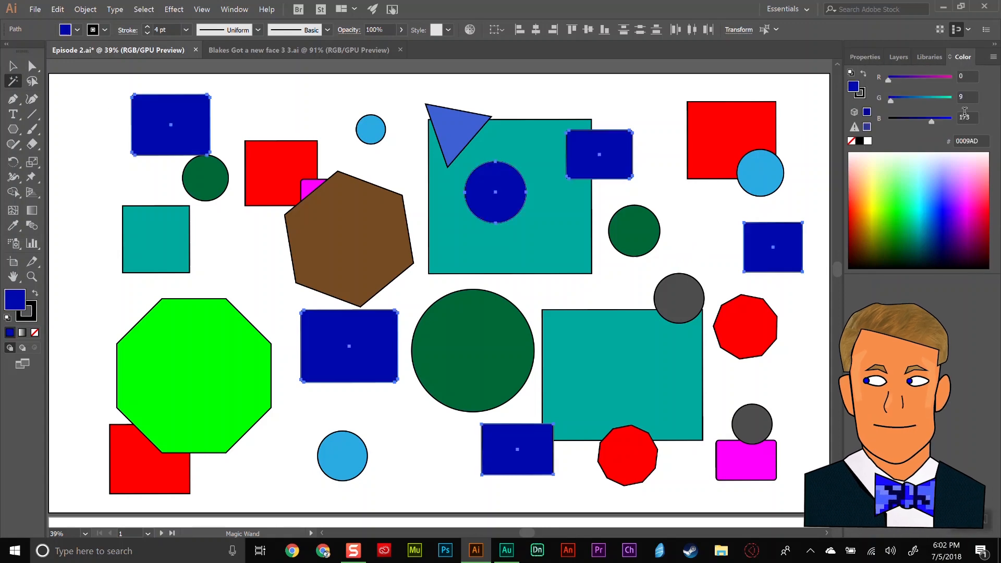
Magic Wand the red shapes and fill them with blue 001EE6, and fill the teal and light-blue shapes with 0004A0.
{"action": "left_click", "coordinate": [279, 172]}
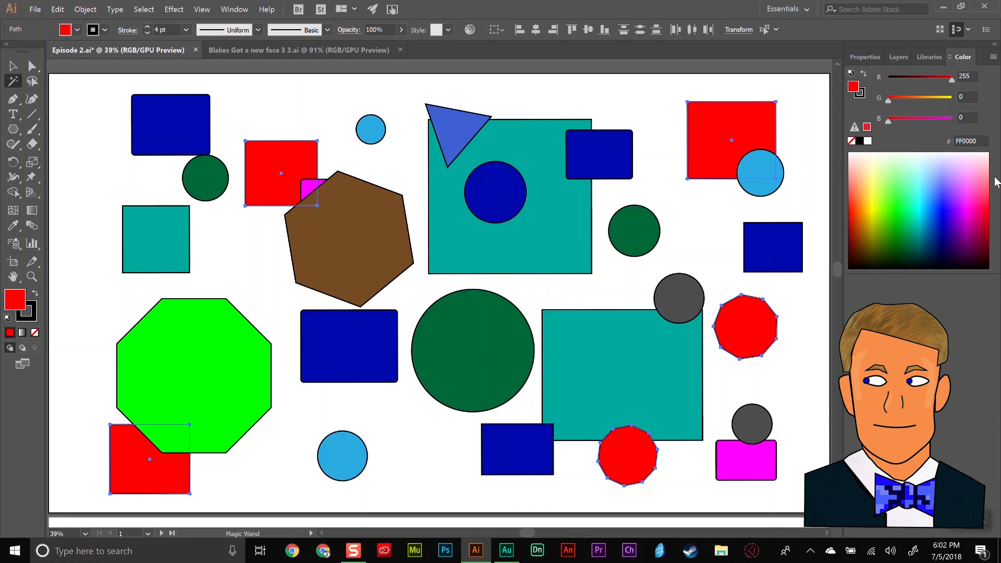
{"action": "left_click", "coordinate": [943, 211]}
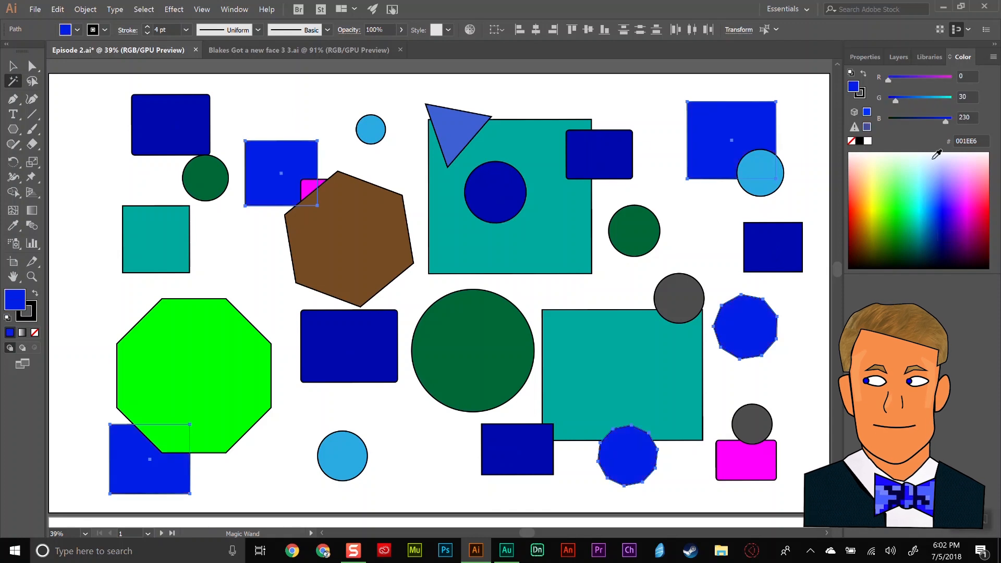
{"action": "left_click", "coordinate": [557, 201]}
{"action": "left_click", "coordinate": [945, 225]}
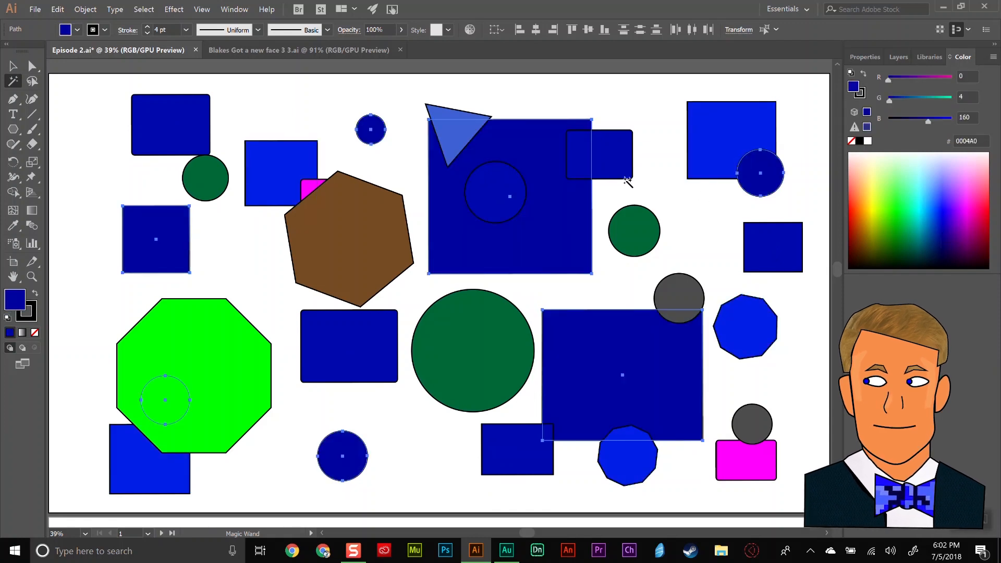
Magic Wand the dark green circles and fill them with 0036AA, and recolor the brown hexagon and gray circles medium blue.
{"action": "left_click", "coordinate": [652, 230]}
{"action": "left_click", "coordinate": [937, 223]}
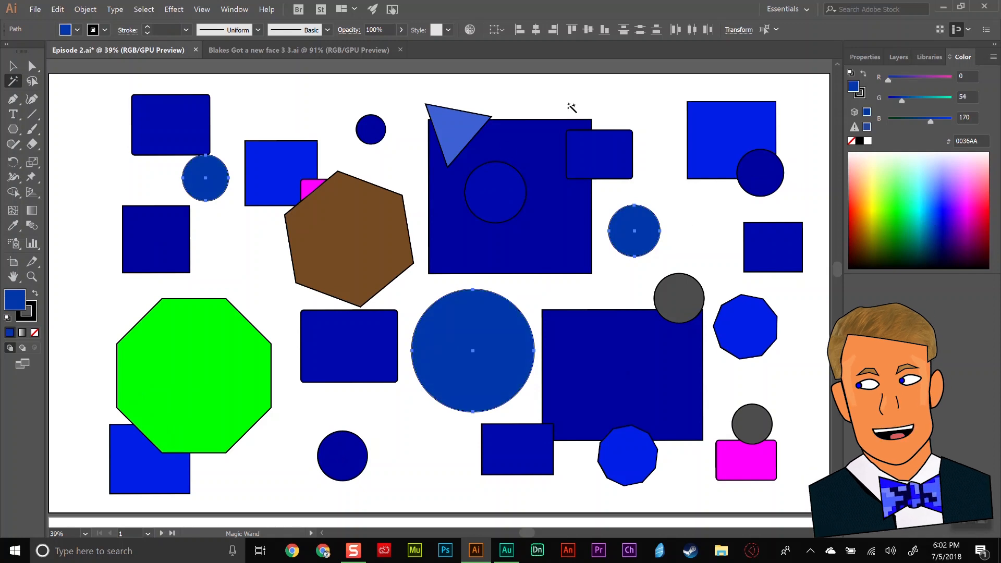
{"action": "left_click", "coordinate": [376, 242]}
{"action": "left_click", "coordinate": [936, 219]}
Magic Wand the magenta rectangles and fill them with purple 6800D9, and recolor the green octagon blue.
{"action": "left_click", "coordinate": [311, 188]}
{"action": "left_click", "coordinate": [954, 217]}
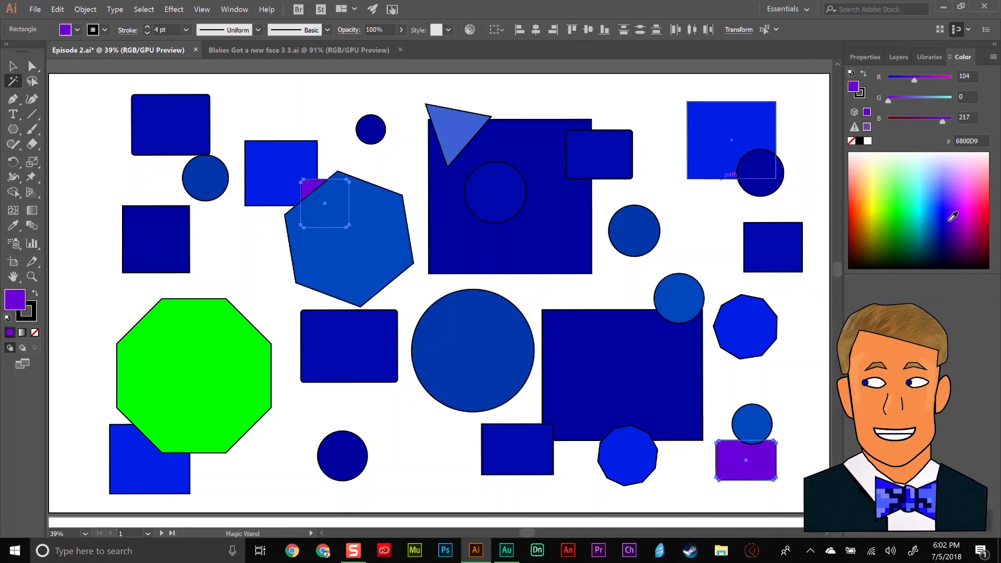
{"action": "left_click", "coordinate": [179, 357]}
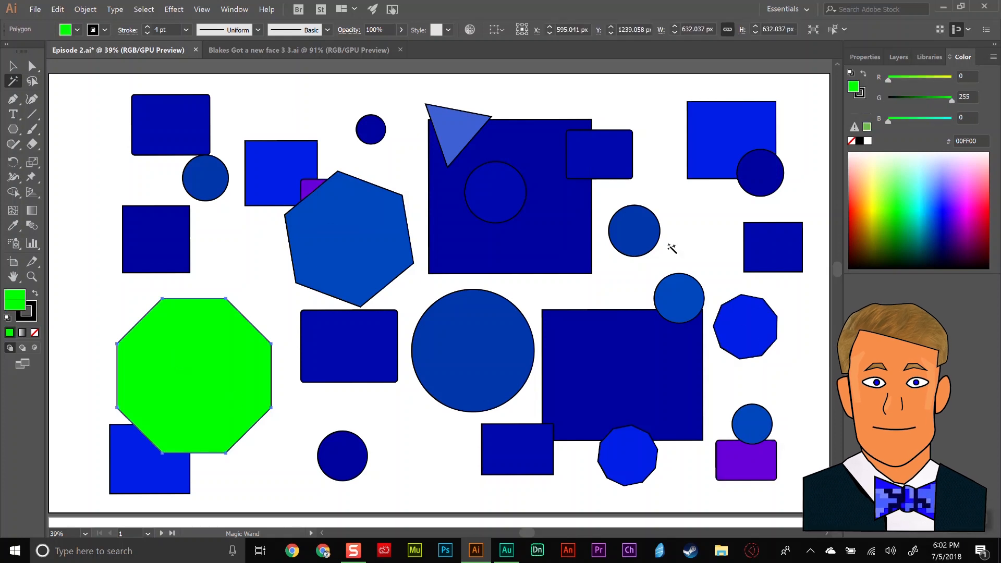
{"action": "left_click", "coordinate": [936, 224]}
Recolor the two purple rectangles bright blue 121FFF using the Magic Wand, and clear the selection.
{"action": "left_click", "coordinate": [745, 459]}
{"action": "left_click", "coordinate": [945, 199]}
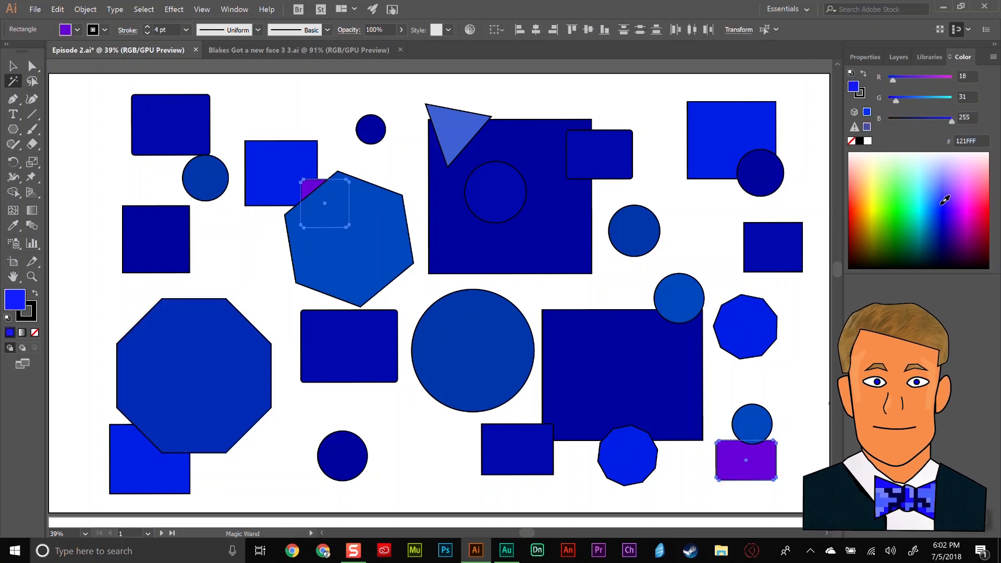
{"action": "key", "text": "v"}
{"action": "left_click", "coordinate": [107, 116]}
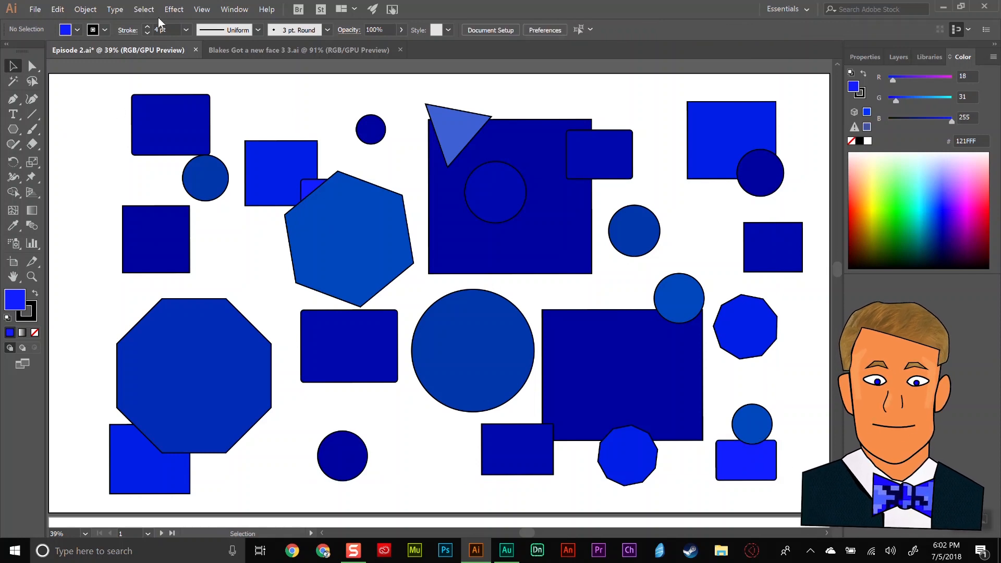
Select the shapes in the artboard's lower-right area with the Lasso and fill them with yellow-green DAF100.
{"action": "left_click_drag", "start_coordinate": [803, 347], "coordinate": [595, 487]}
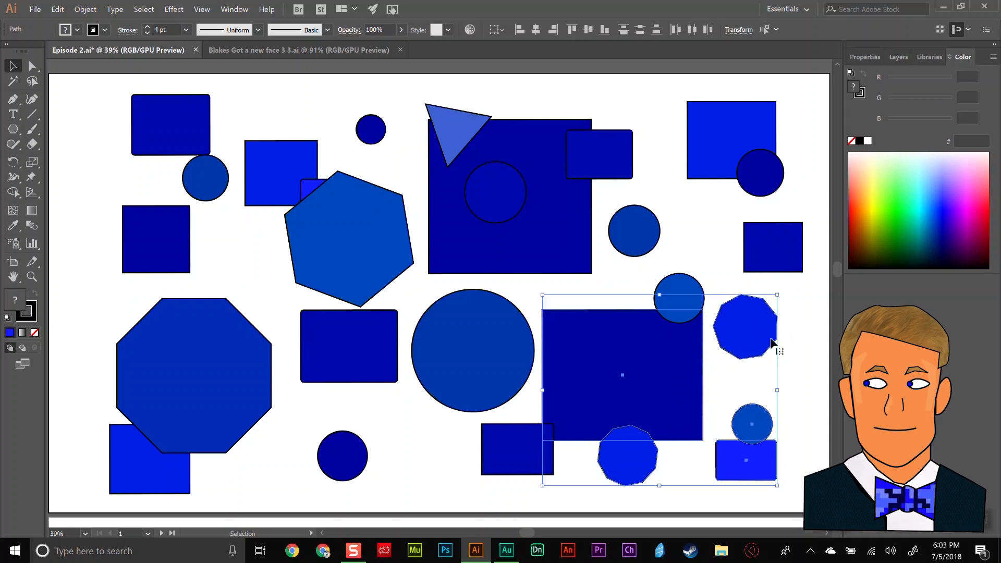
{"action": "left_click", "coordinate": [796, 336]}
{"action": "left_click", "coordinate": [32, 81]}
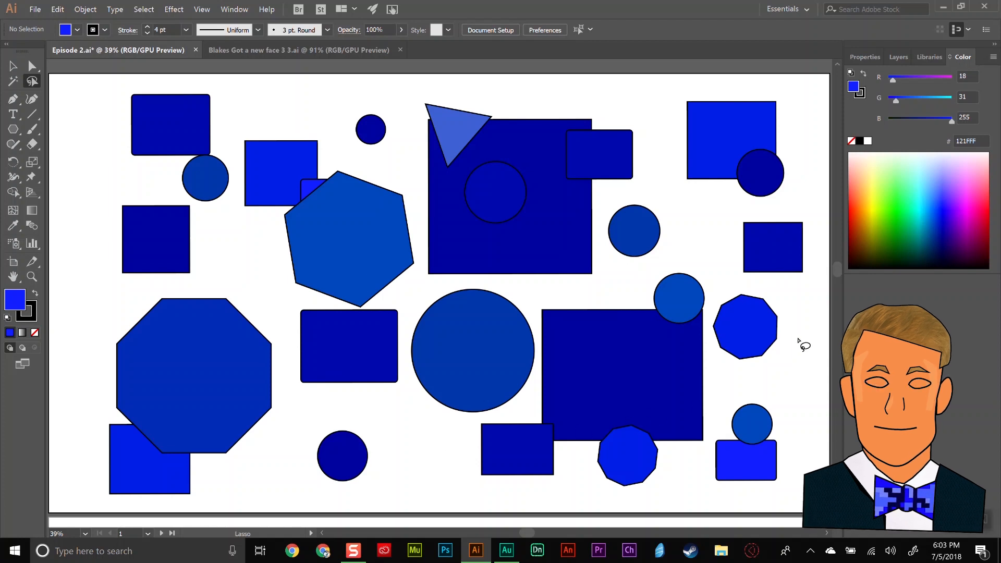
{"action": "mouse_move", "coordinate": [802, 315]}
{"action": "left_mouse_down"}
{"action": "mouse_move", "coordinate": [687, 263]}
{"action": "mouse_move", "coordinate": [605, 293]}
{"action": "mouse_move", "coordinate": [535, 302]}
{"action": "mouse_move", "coordinate": [542, 387]}
{"action": "mouse_move", "coordinate": [523, 410]}
{"action": "mouse_move", "coordinate": [461, 443]}
{"action": "mouse_move", "coordinate": [513, 494]}
{"action": "mouse_move", "coordinate": [759, 492]}
{"action": "mouse_move", "coordinate": [816, 457]}
{"action": "mouse_move", "coordinate": [822, 383]}
{"action": "mouse_move", "coordinate": [801, 315]}
{"action": "left_mouse_up"}
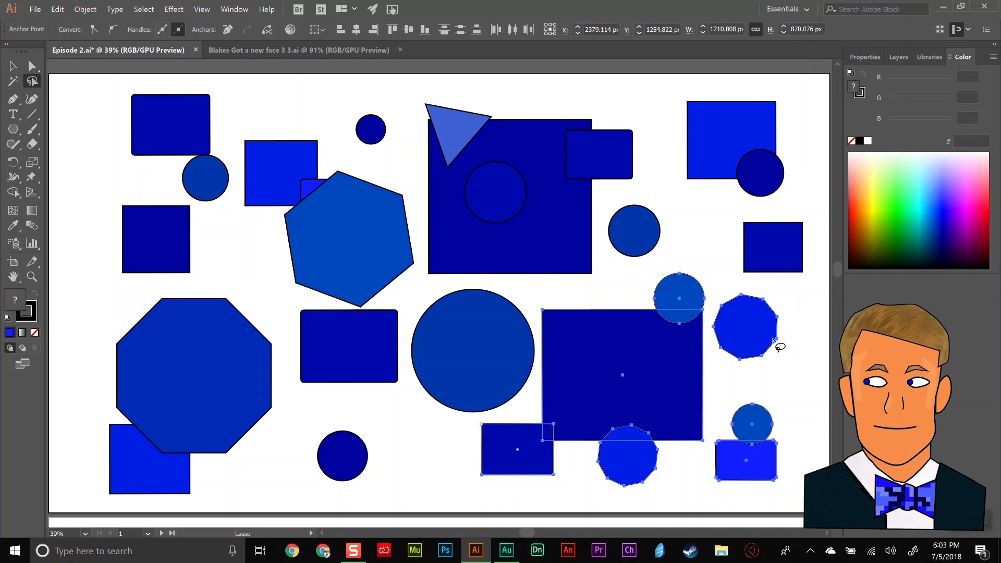
{"action": "left_click", "coordinate": [877, 206]}
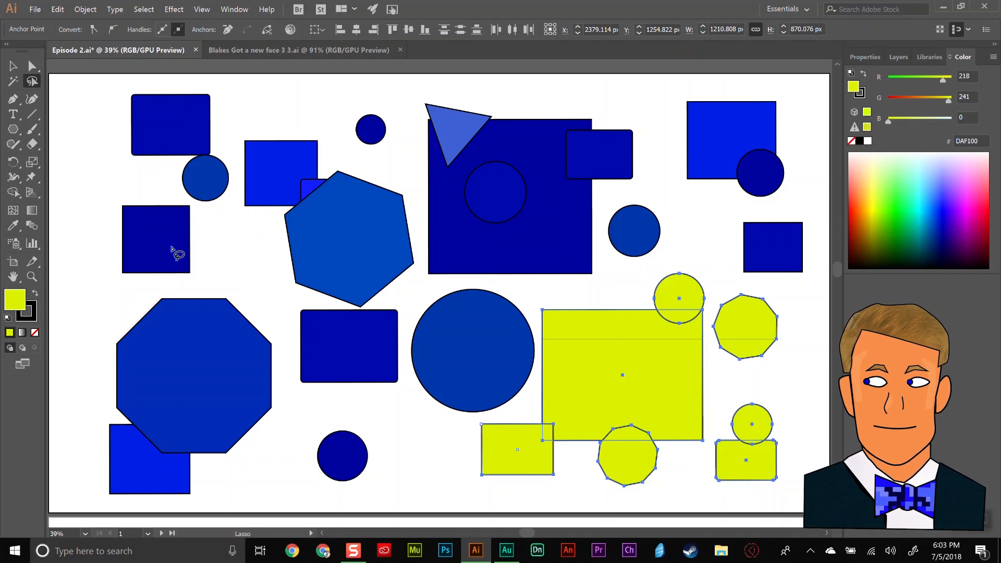
Lasso the lower-left shapes and fill them with green 007C03, and fill the upper-left shapes with red C00000, leaving nothing selected.
{"action": "mouse_move", "coordinate": [119, 189]}
{"action": "left_mouse_down"}
{"action": "mouse_move", "coordinate": [200, 205]}
{"action": "mouse_move", "coordinate": [268, 296]}
{"action": "mouse_move", "coordinate": [290, 360]}
{"action": "mouse_move", "coordinate": [276, 494]}
{"action": "mouse_move", "coordinate": [142, 506]}
{"action": "mouse_move", "coordinate": [107, 499]}
{"action": "mouse_move", "coordinate": [83, 462]}
{"action": "mouse_move", "coordinate": [123, 188]}
{"action": "left_mouse_up"}
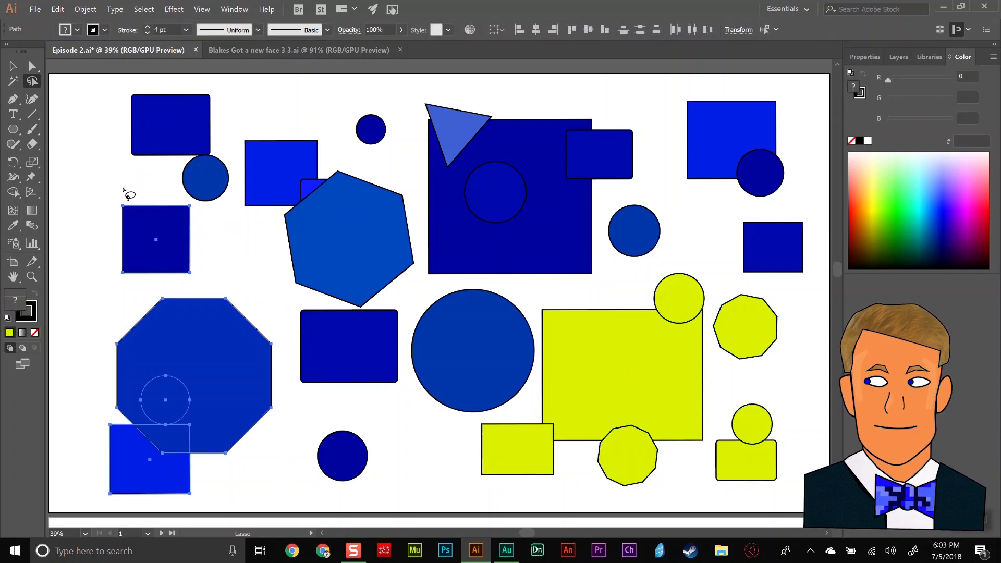
{"action": "left_click_drag", "start_coordinate": [900, 226], "coordinate": [900, 223]}
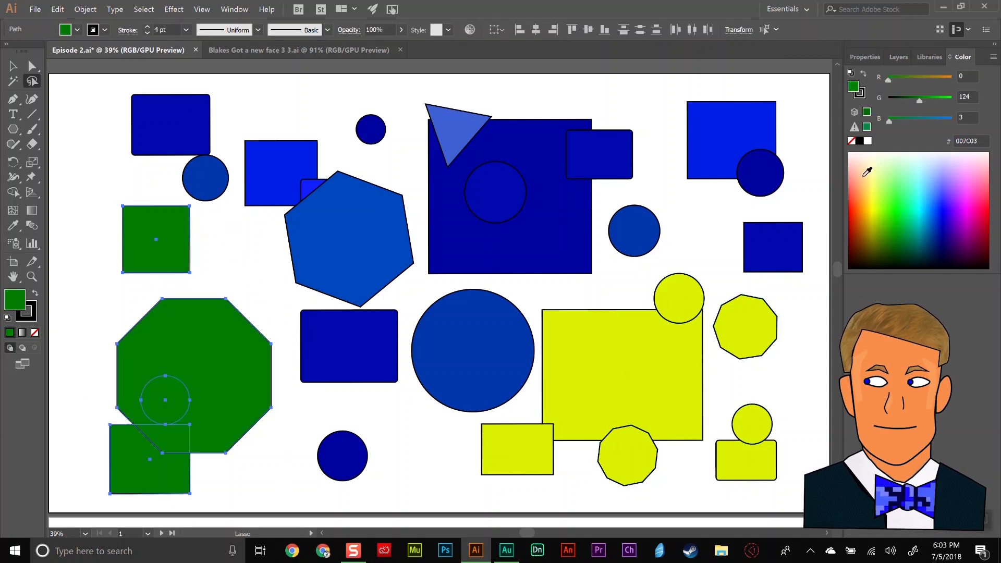
{"action": "mouse_move", "coordinate": [224, 85]}
{"action": "left_mouse_down"}
{"action": "mouse_move", "coordinate": [136, 88]}
{"action": "mouse_move", "coordinate": [100, 101]}
{"action": "mouse_move", "coordinate": [124, 174]}
{"action": "mouse_move", "coordinate": [209, 213]}
{"action": "mouse_move", "coordinate": [296, 290]}
{"action": "mouse_move", "coordinate": [377, 311]}
{"action": "mouse_move", "coordinate": [406, 302]}
{"action": "mouse_move", "coordinate": [420, 228]}
{"action": "mouse_move", "coordinate": [414, 152]}
{"action": "mouse_move", "coordinate": [396, 105]}
{"action": "mouse_move", "coordinate": [245, 78]}
{"action": "mouse_move", "coordinate": [209, 88]}
{"action": "left_mouse_up"}
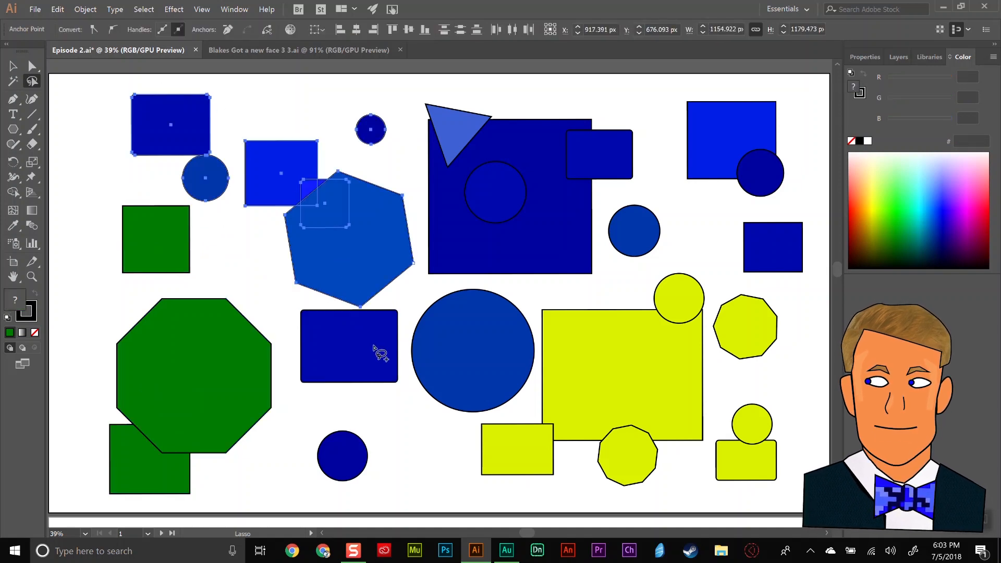
{"action": "left_click", "coordinate": [850, 217]}
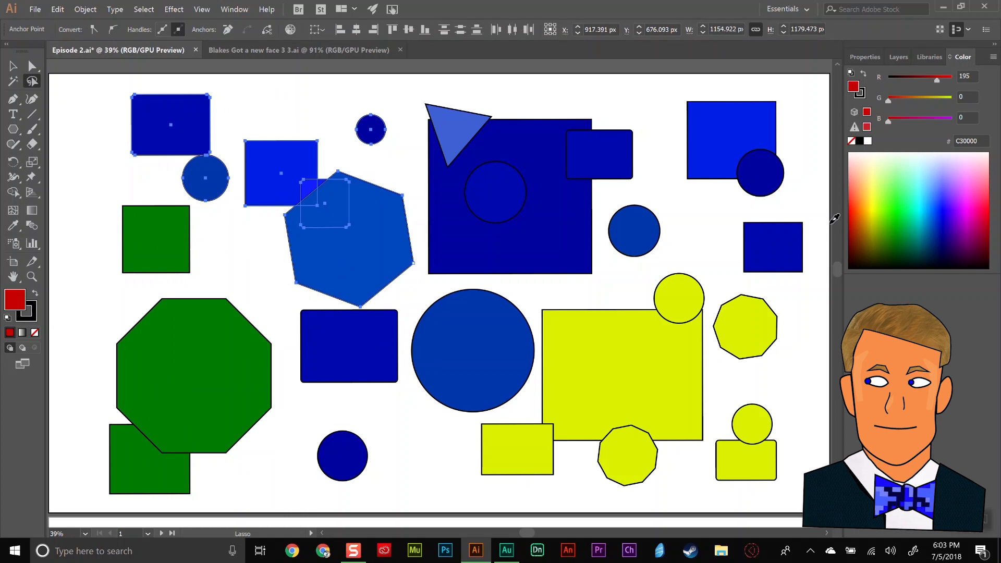
{"action": "left_click", "coordinate": [850, 218]}
{"action": "left_click", "coordinate": [13, 65]}
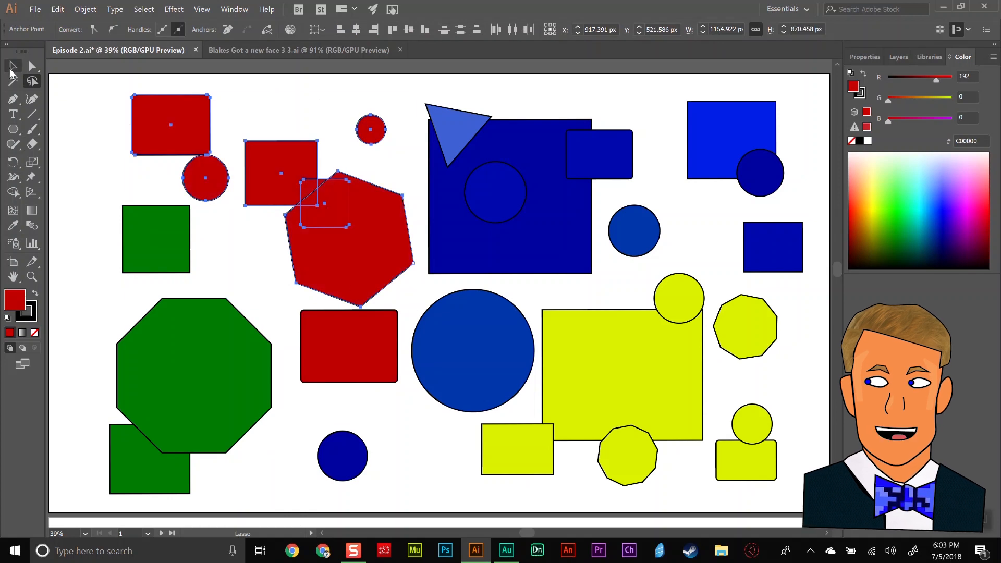
{"action": "left_click", "coordinate": [77, 118]}
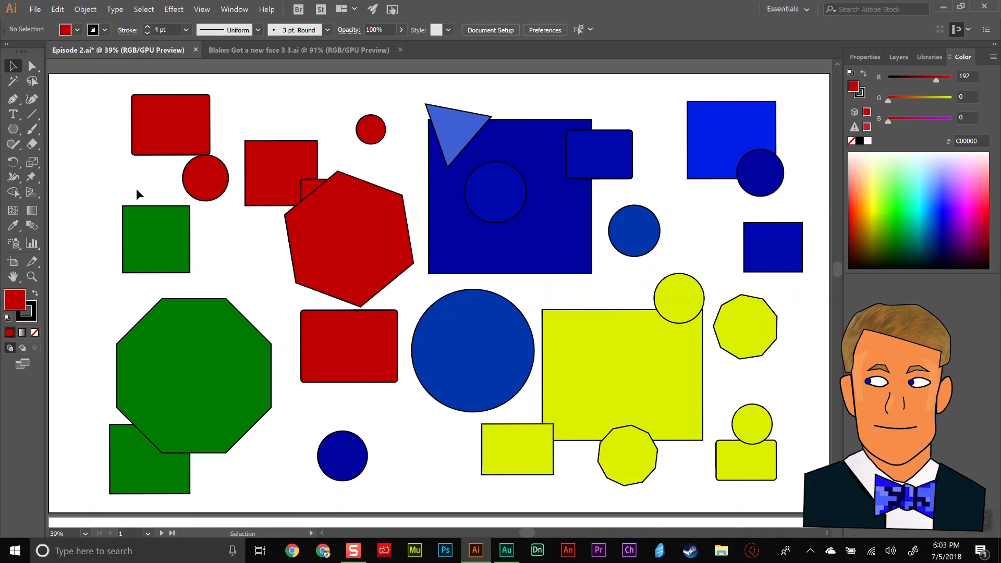
Switch to artboard 2 and draw a closed, straight-sided five-pointed star in its upper-left area with the Pen tool.
{"action": "left_click", "coordinate": [148, 534]}
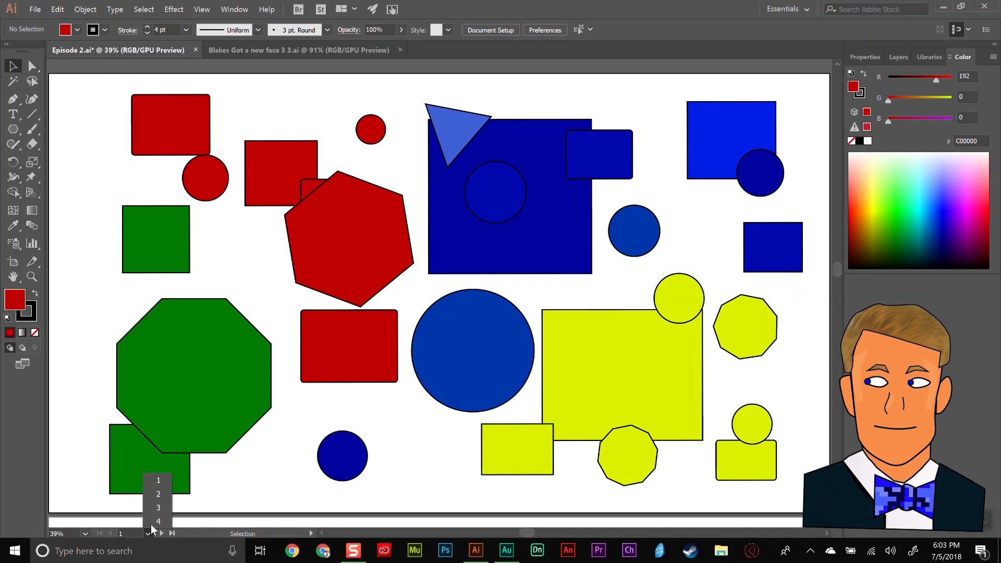
{"action": "left_click", "coordinate": [157, 490]}
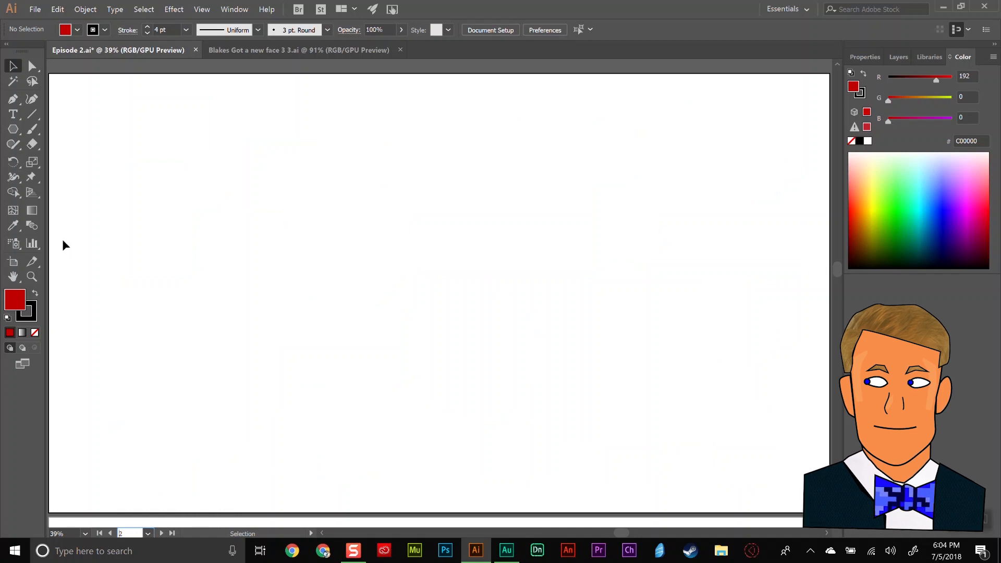
{"action": "left_click", "coordinate": [14, 100]}
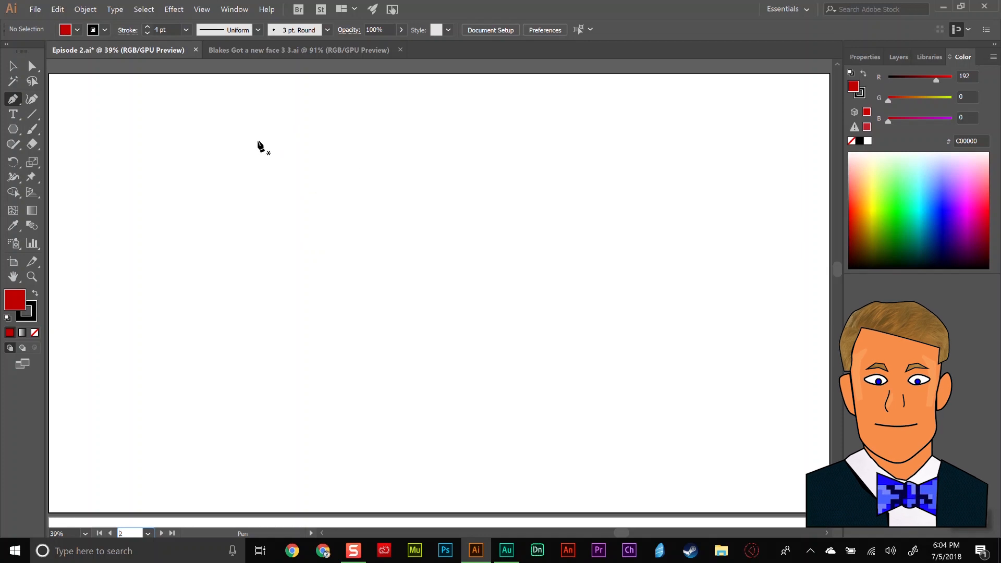
{"action": "left_click", "coordinate": [221, 134]}
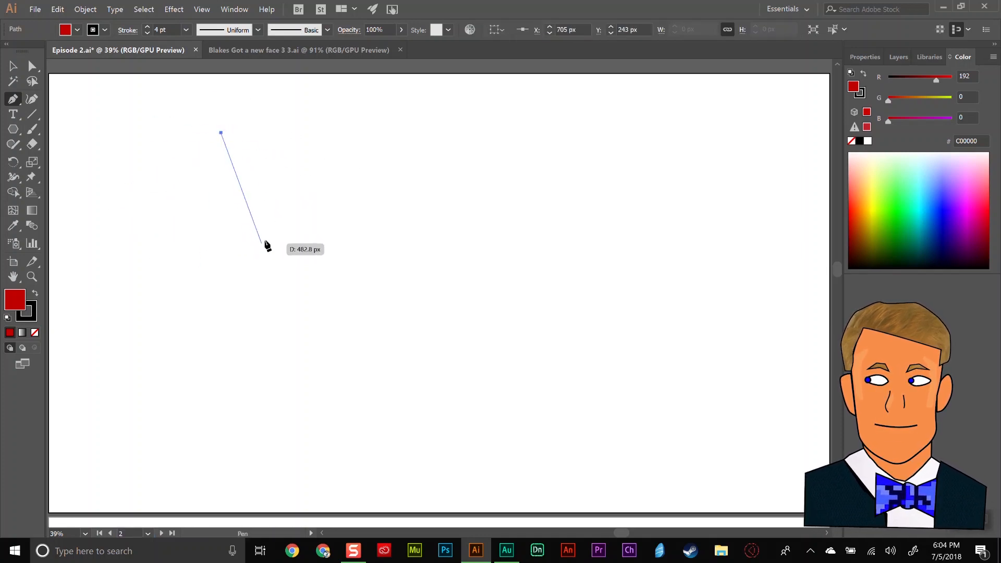
{"action": "left_click", "coordinate": [257, 189]}
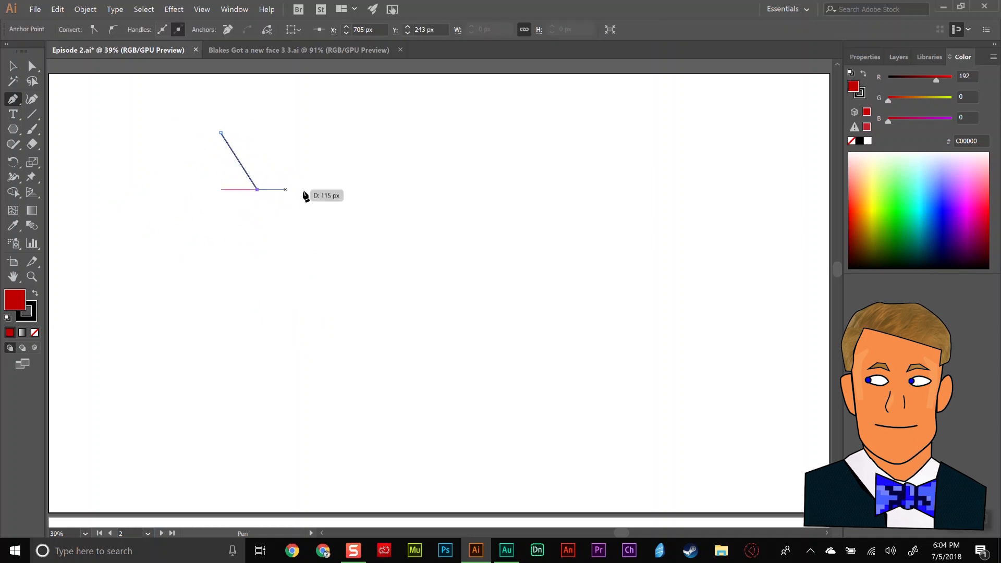
{"action": "left_click", "coordinate": [340, 189]}
{"action": "left_click", "coordinate": [267, 248]}
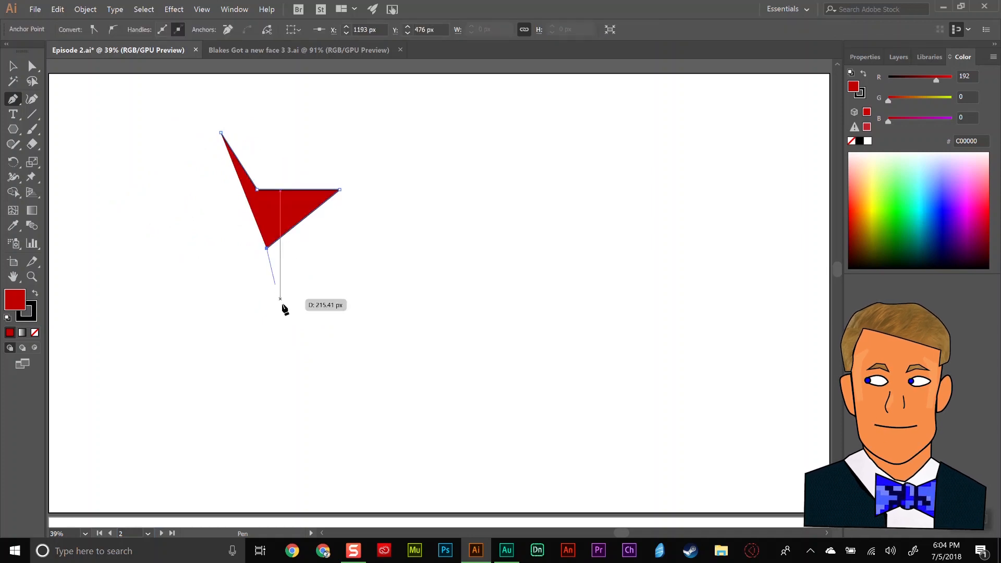
{"action": "left_click", "coordinate": [316, 343]}
{"action": "left_click", "coordinate": [221, 273]}
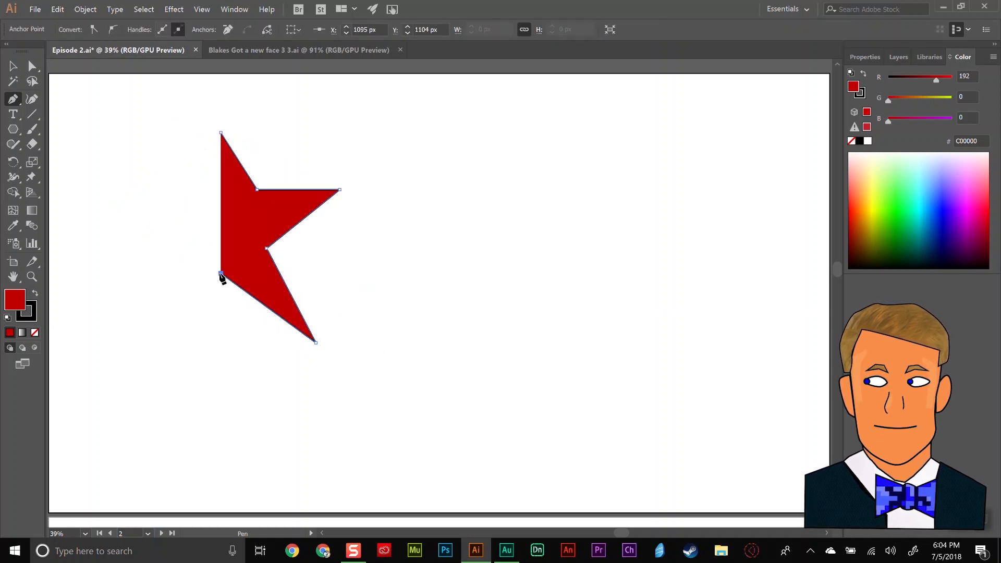
{"action": "left_click", "coordinate": [158, 342]}
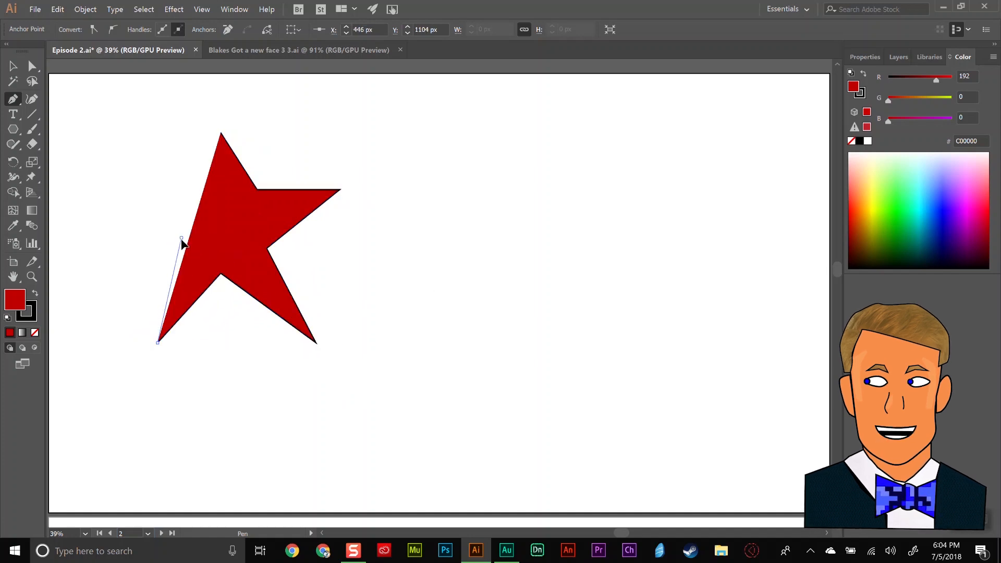
{"action": "left_click", "coordinate": [182, 237]}
{"action": "left_click", "coordinate": [106, 192]}
{"action": "left_click", "coordinate": [200, 191]}
{"action": "left_click", "coordinate": [217, 139]}
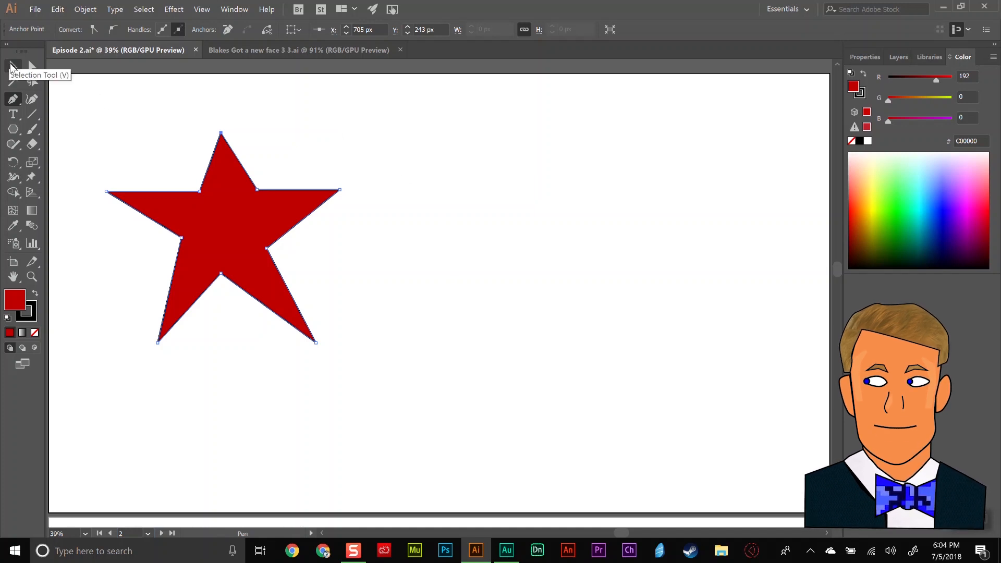
{"action": "left_click", "coordinate": [334, 150], "text": "ctrl"}
{"action": "left_click", "coordinate": [275, 214]}
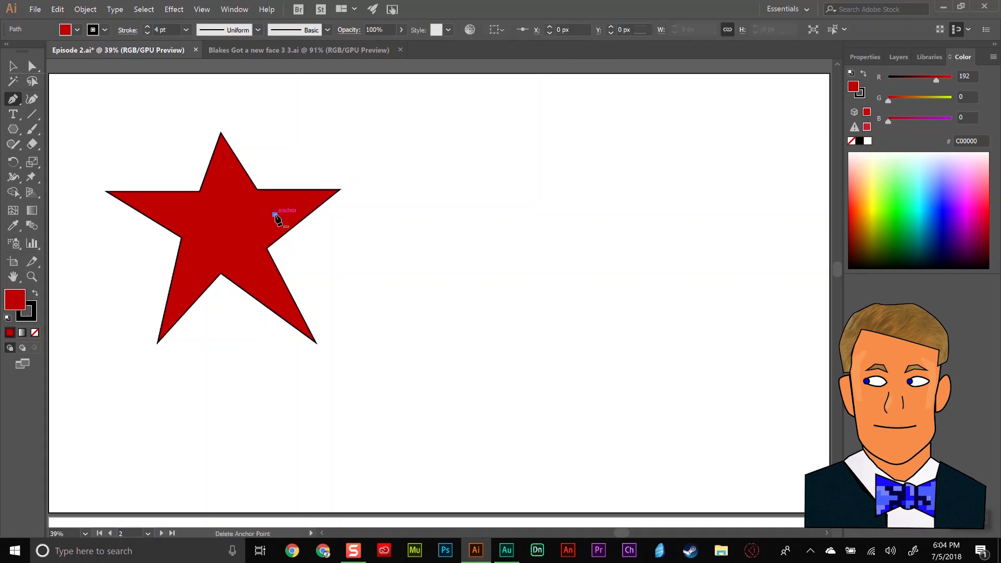
{"action": "key", "text": "ctrl+z"}
{"action": "left_click", "coordinate": [14, 69]}
{"action": "left_click", "coordinate": [402, 131]}
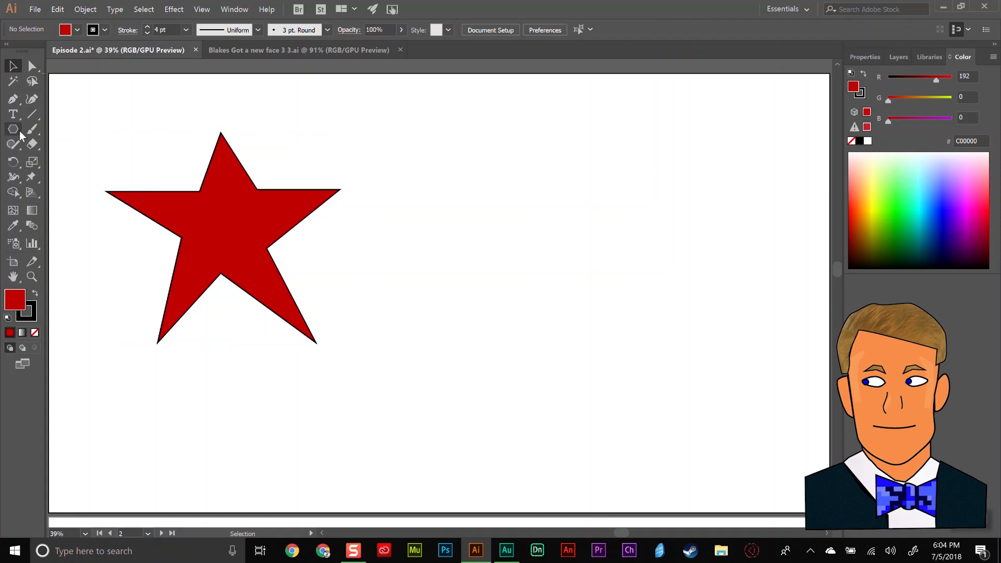
Draw a closed rounded shape about 812 px wide and 820 px tall beside the star with curved Pen tool points, and deselect it.
{"action": "left_click", "coordinate": [16, 101]}
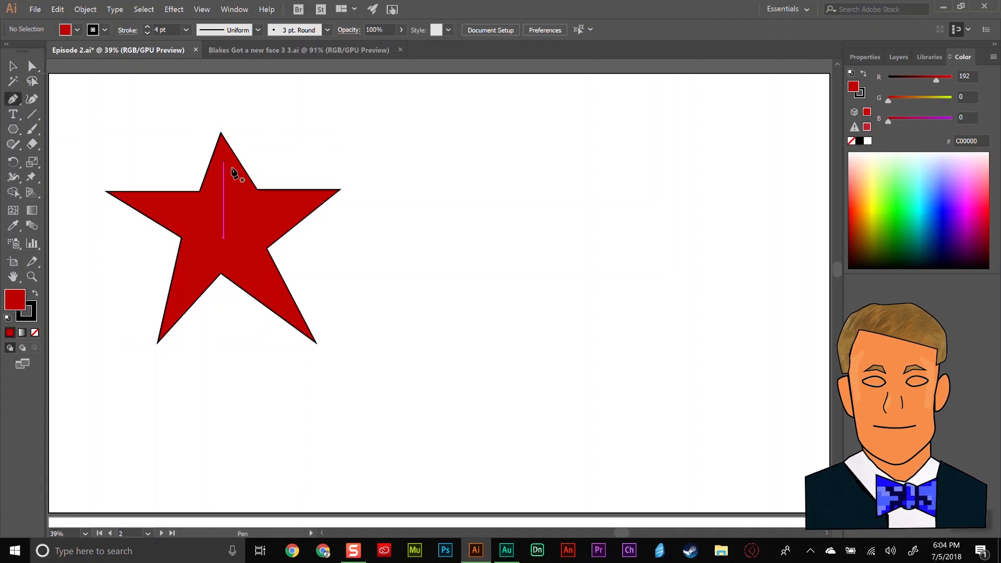
{"action": "left_click", "coordinate": [273, 215]}
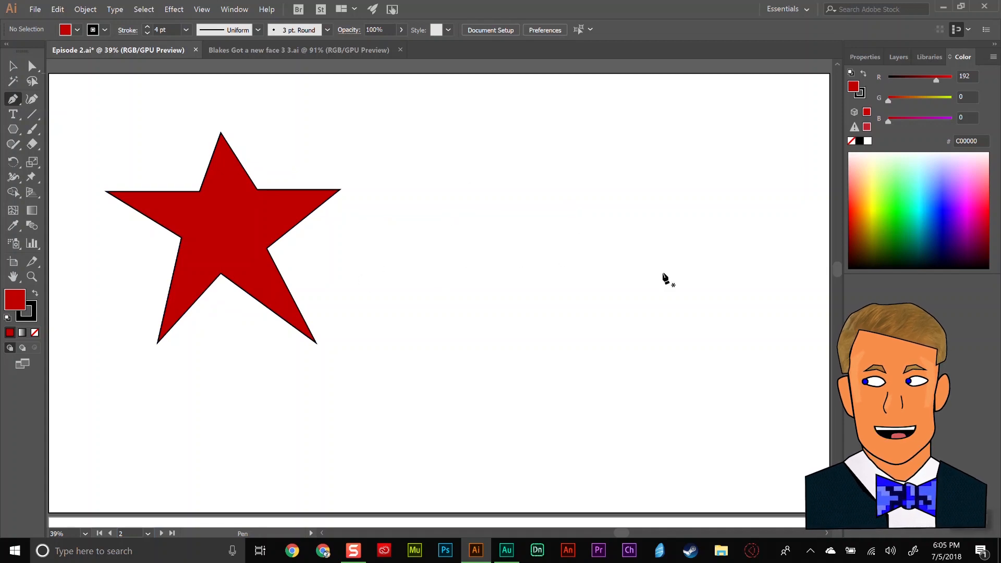
{"action": "left_click", "coordinate": [556, 133]}
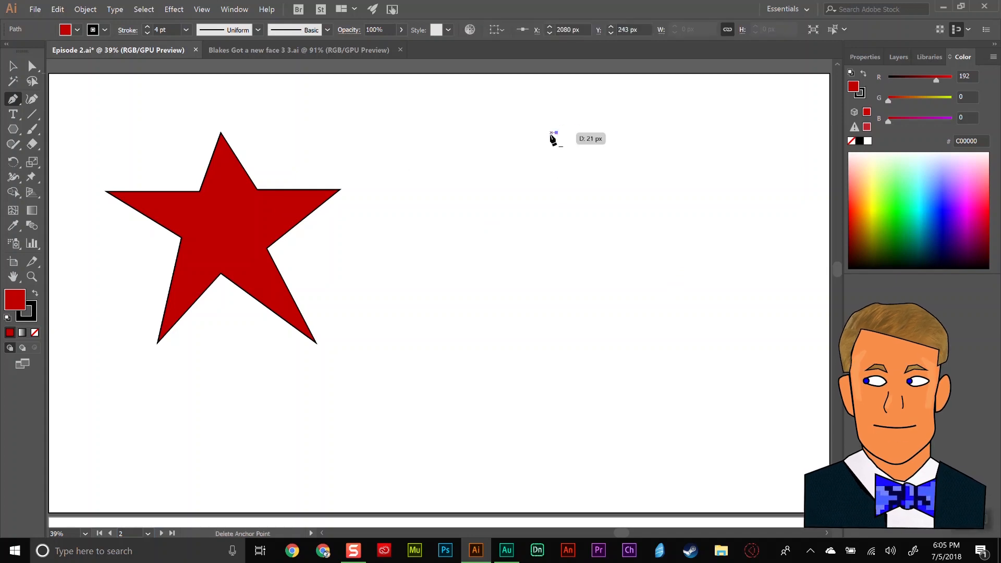
{"action": "left_click_drag", "start_coordinate": [461, 214], "coordinate": [473, 277]}
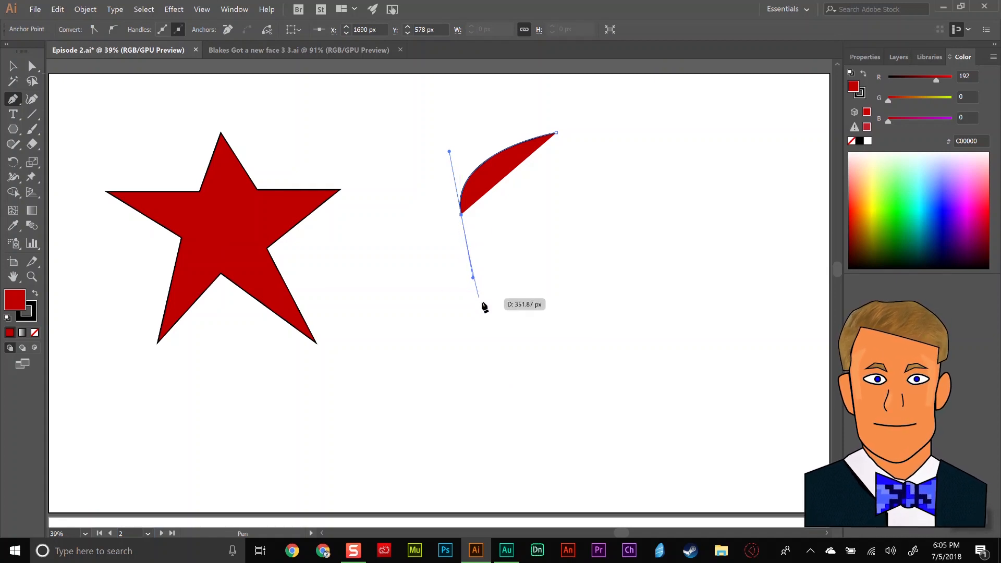
{"action": "left_click_drag", "start_coordinate": [534, 322], "coordinate": [591, 357]}
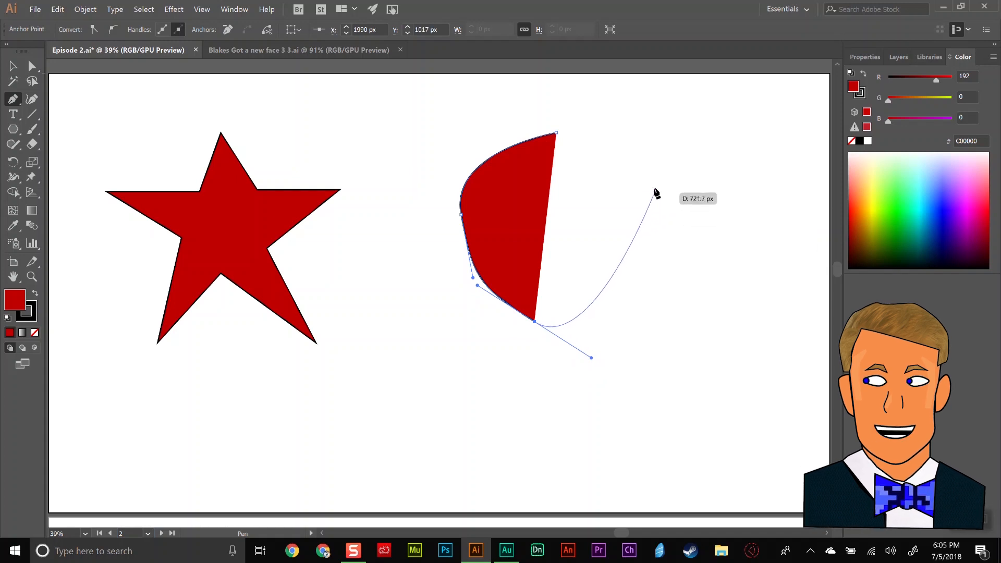
{"action": "left_click_drag", "start_coordinate": [656, 184], "coordinate": [637, 140]}
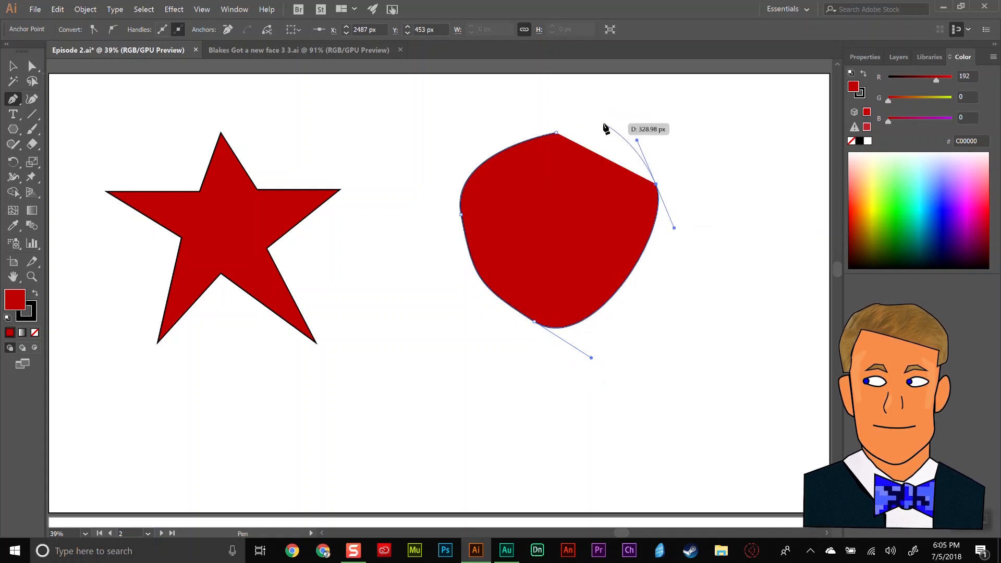
{"action": "mouse_move", "coordinate": [555, 126]}
{"action": "left_mouse_down"}
{"action": "mouse_move", "coordinate": [556, 137]}
{"action": "mouse_move", "coordinate": [581, 112]}
{"action": "mouse_move", "coordinate": [574, 134]}
{"action": "mouse_move", "coordinate": [556, 138]}
{"action": "left_mouse_up"}
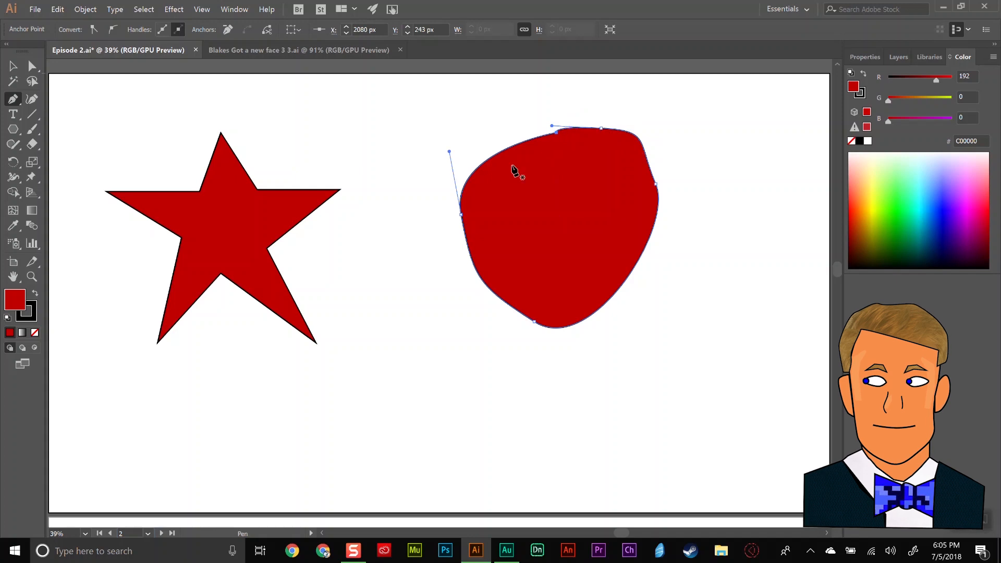
{"action": "left_click", "coordinate": [678, 139], "text": "ctrl"}
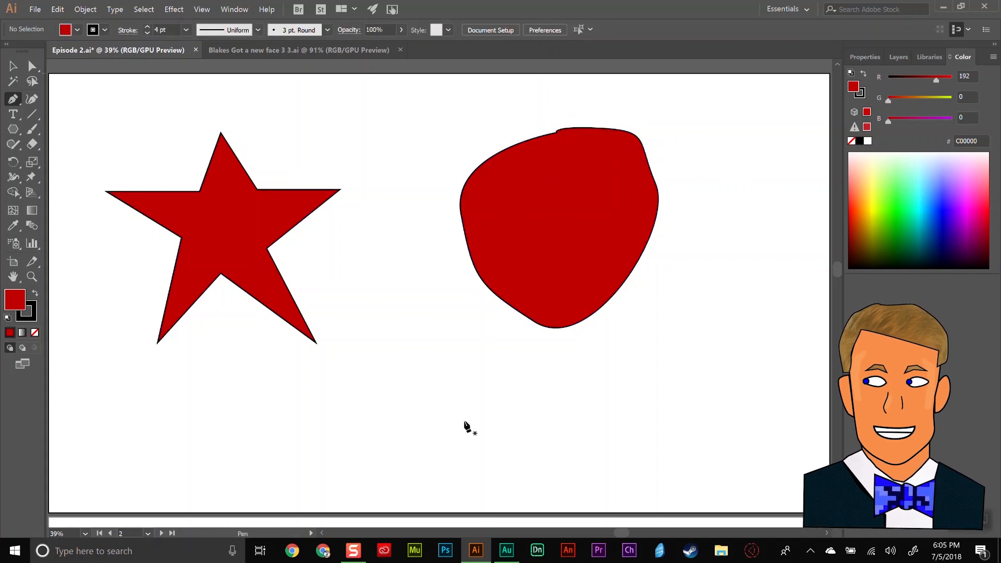
{"action": "left_click", "coordinate": [403, 434]}
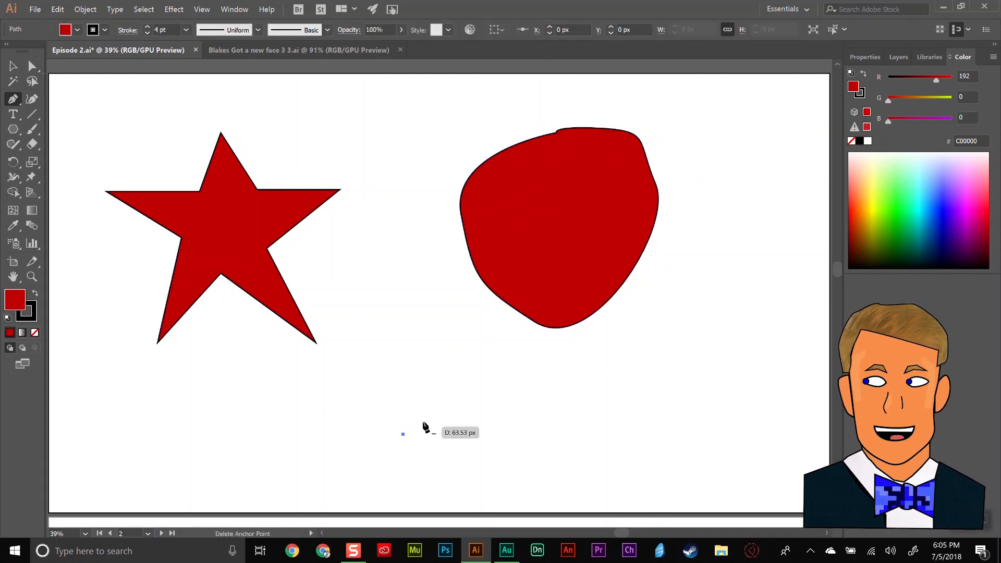
{"action": "left_click", "coordinate": [542, 353]}
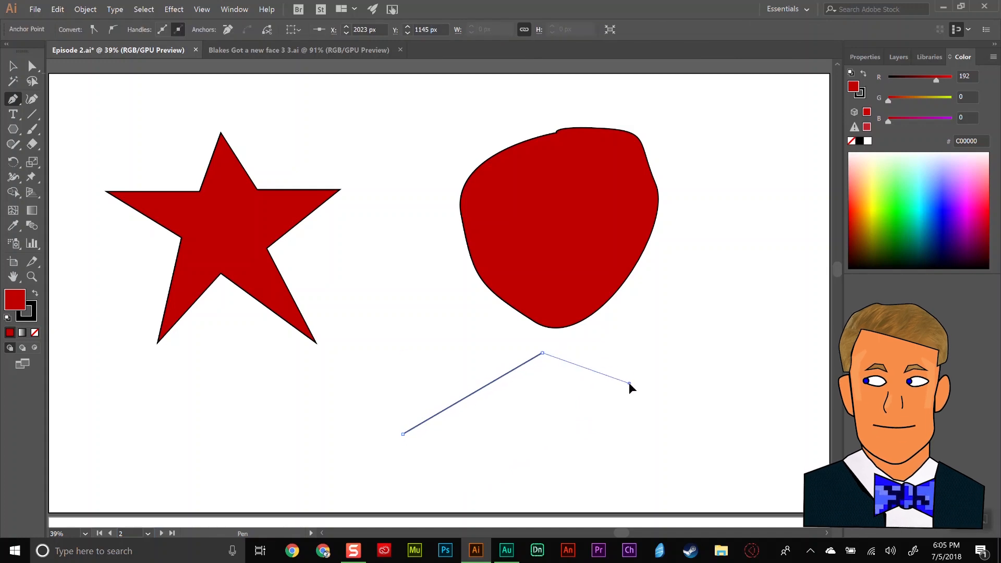
{"action": "key", "text": "ctrl+z"}
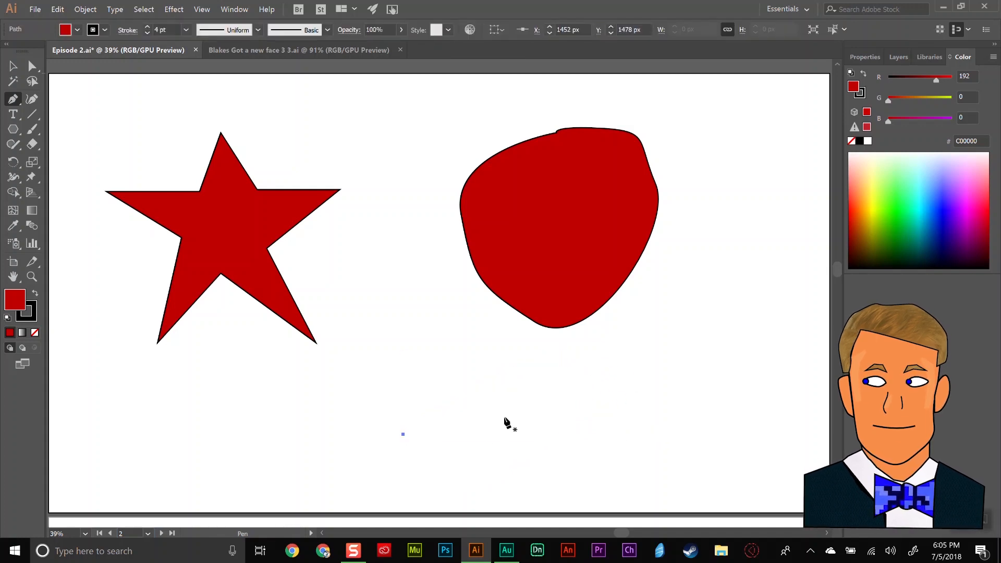
{"action": "key", "text": "ctrl+z"}
Draw an open, three-point arched path below the rounded shape with the Pen tool, leaving it unclosed and deselected.
{"action": "left_click", "coordinate": [387, 455]}
{"action": "left_click_drag", "start_coordinate": [498, 375], "coordinate": [539, 407]}
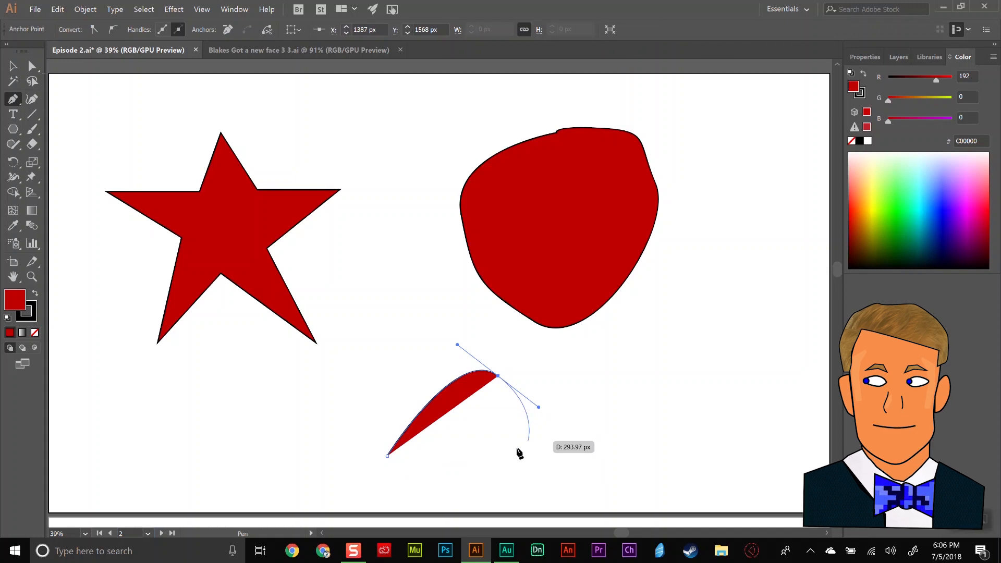
{"action": "left_click", "coordinate": [466, 490]}
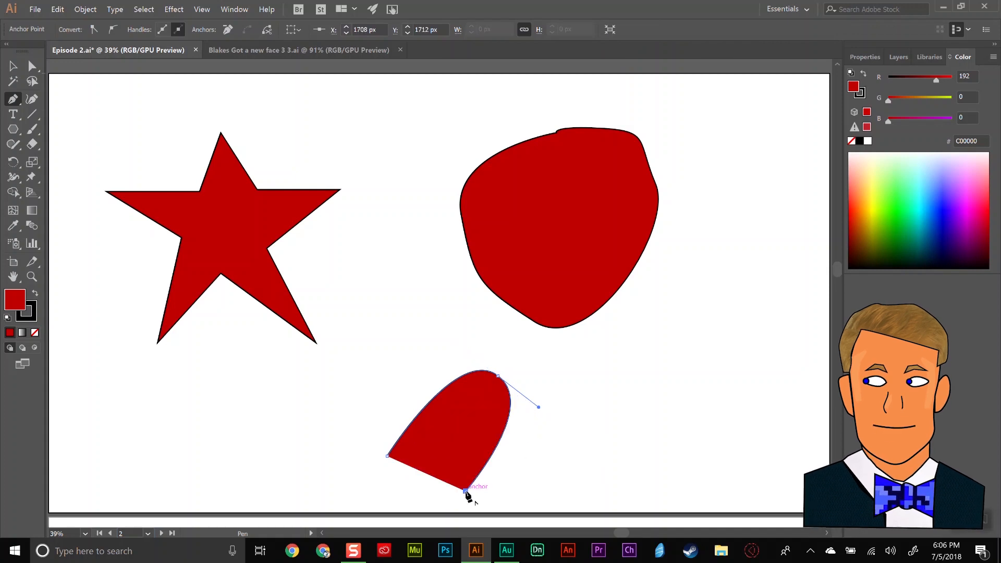
{"action": "left_click", "coordinate": [599, 459], "text": "ctrl"}
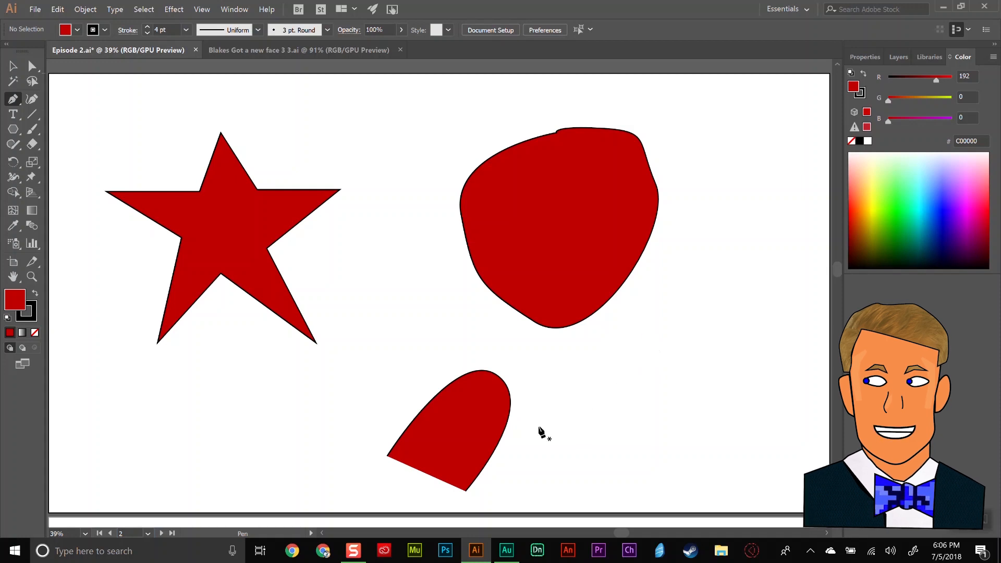
Draw an open S-shaped Pen path about 798 px wide and 818 px tall on the artboard's lower-right side, and deselect it.
{"action": "left_click", "coordinate": [532, 447]}
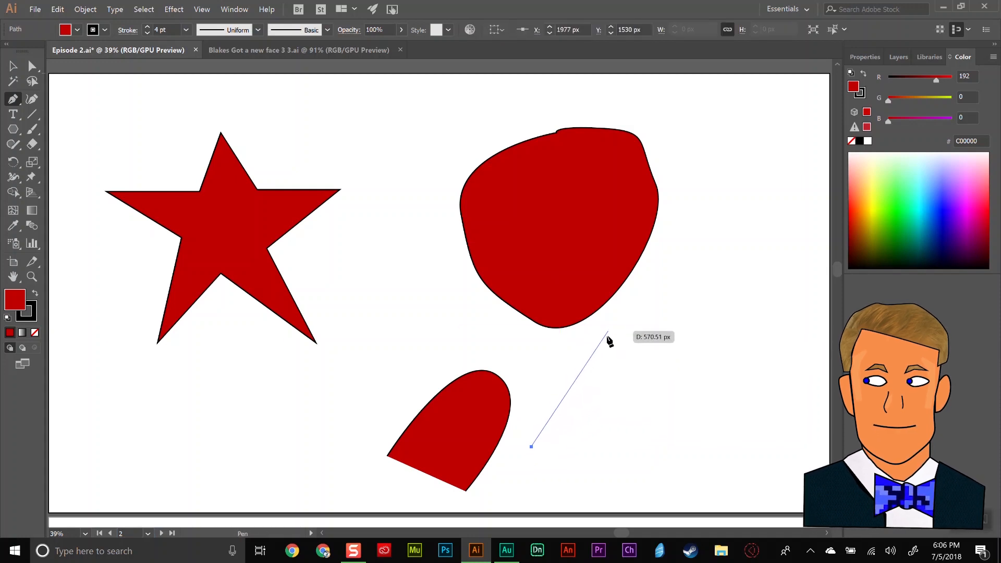
{"action": "left_click_drag", "start_coordinate": [611, 340], "coordinate": [627, 418]}
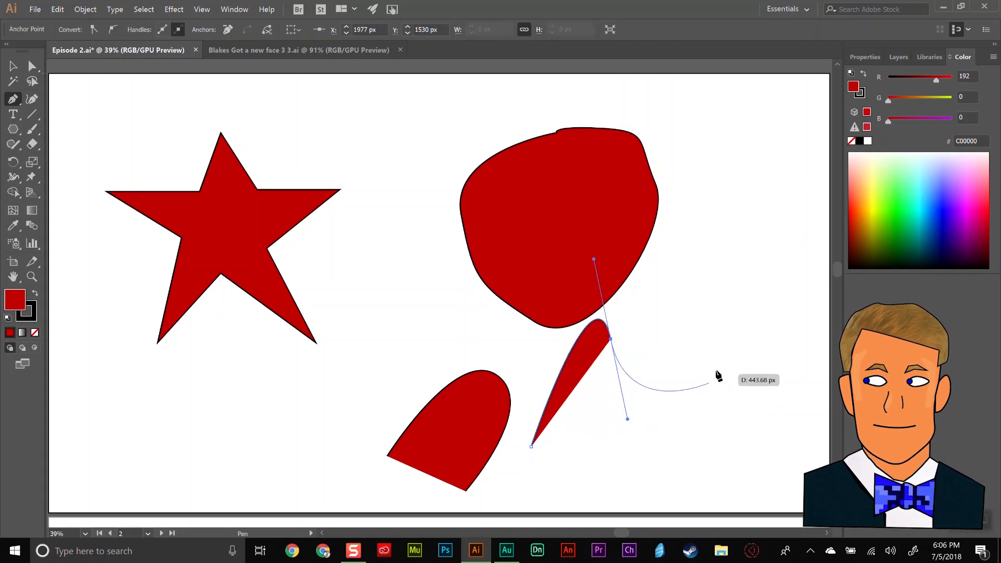
{"action": "left_click", "coordinate": [726, 247]}
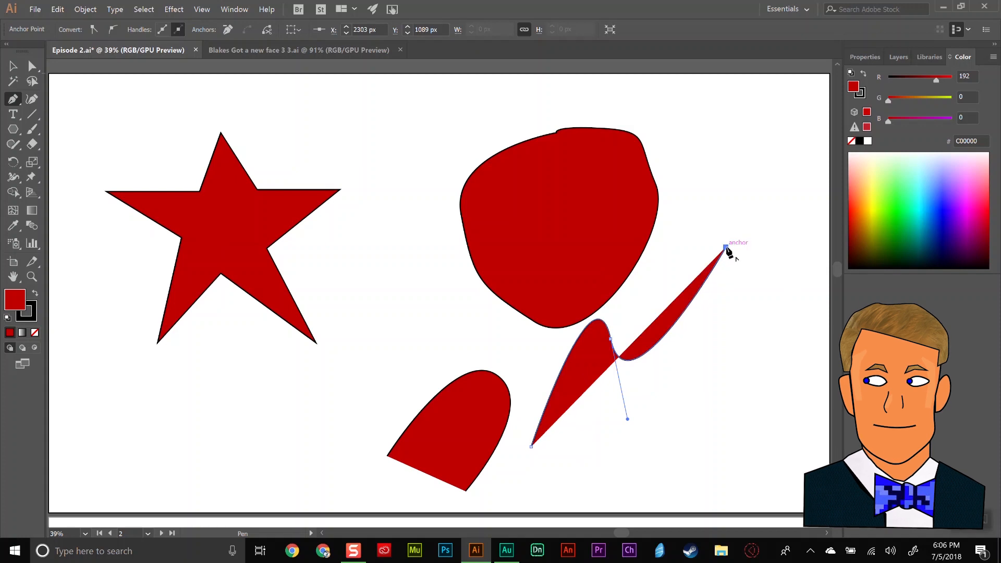
{"action": "left_click", "coordinate": [755, 327], "text": "ctrl"}
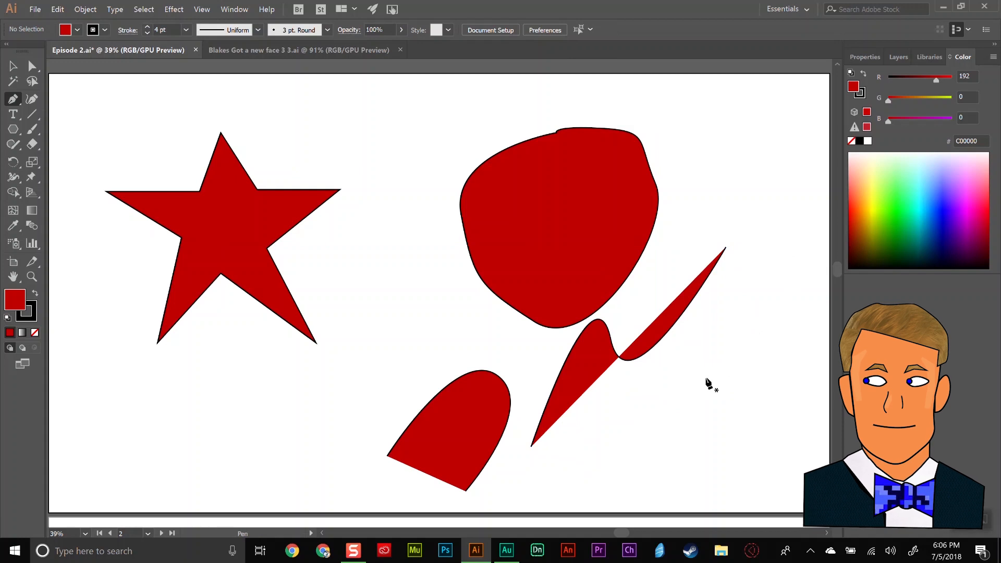
Give the S-shaped path no fill and a 9 pt stroke, and move it down and to the right.
{"action": "left_click", "coordinate": [14, 68]}
{"action": "left_click", "coordinate": [580, 373]}
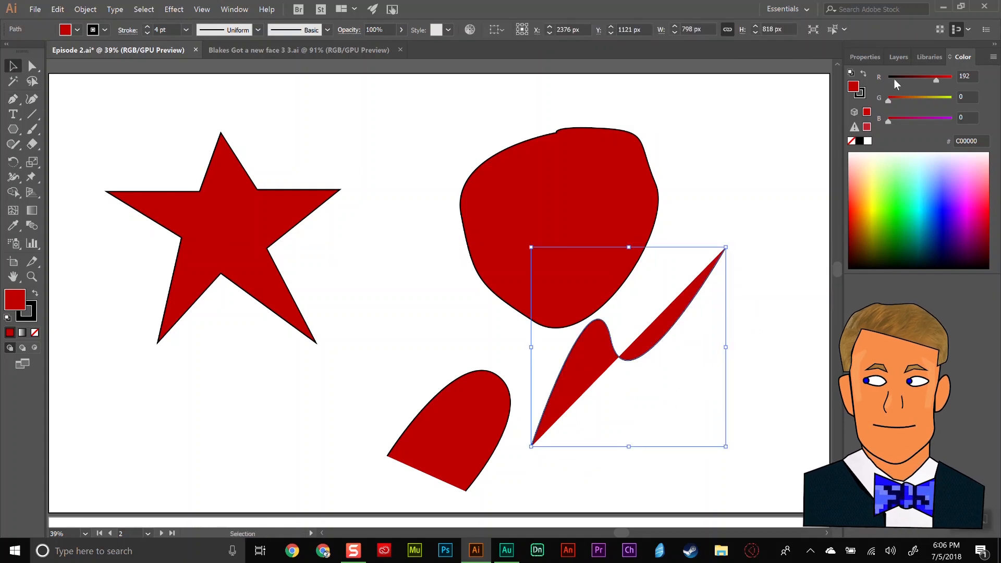
{"action": "left_click", "coordinate": [864, 57]}
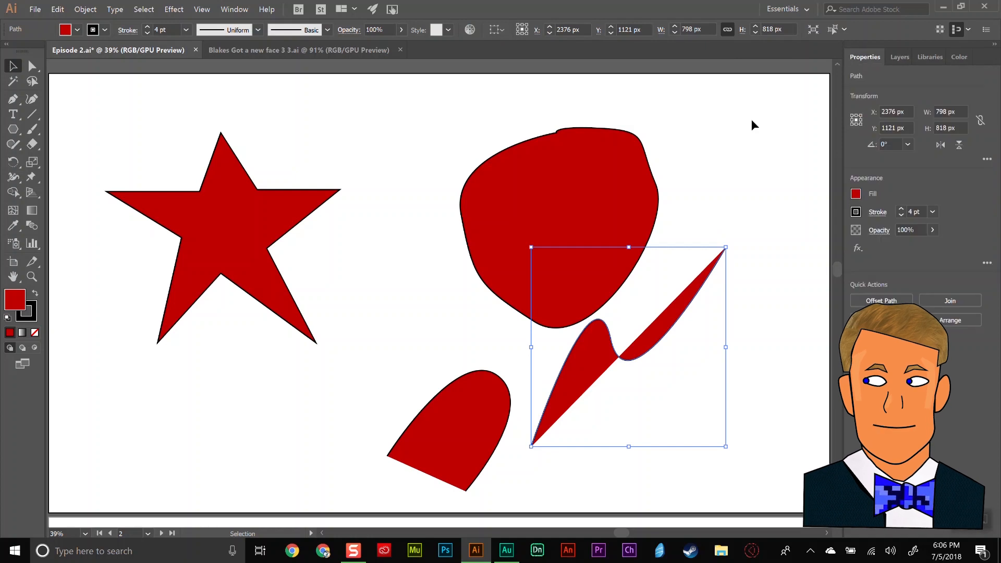
{"action": "left_click", "coordinate": [856, 195]}
{"action": "left_click", "coordinate": [720, 239]}
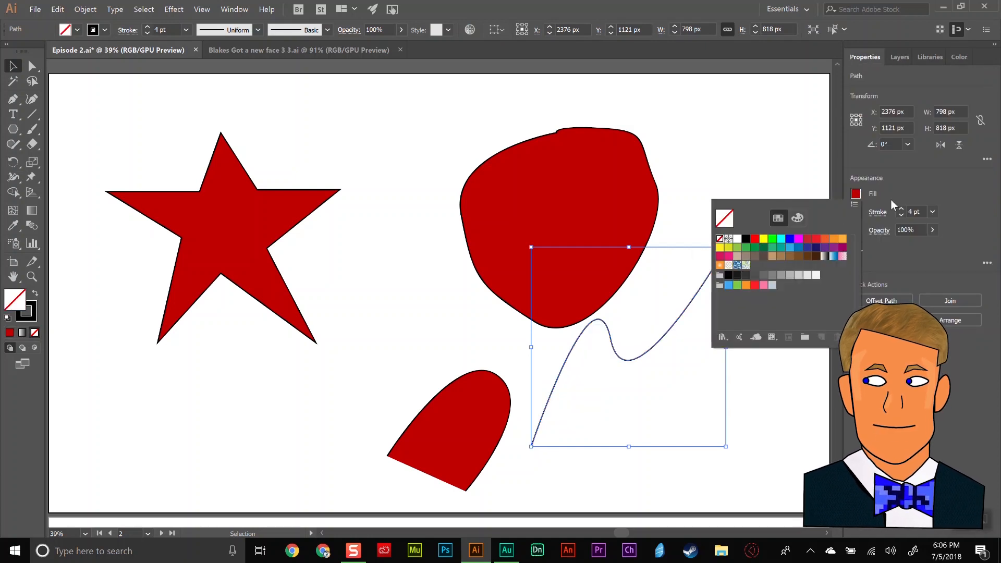
{"action": "left_click", "coordinate": [905, 193]}
{"action": "left_click", "coordinate": [901, 209]}
{"action": "left_click", "coordinate": [901, 209]}
{"action": "left_click", "coordinate": [901, 209]}
{"action": "left_click", "coordinate": [901, 210]}
{"action": "left_click", "coordinate": [901, 209]}
{"action": "left_click_drag", "start_coordinate": [619, 356], "coordinate": [649, 402]}
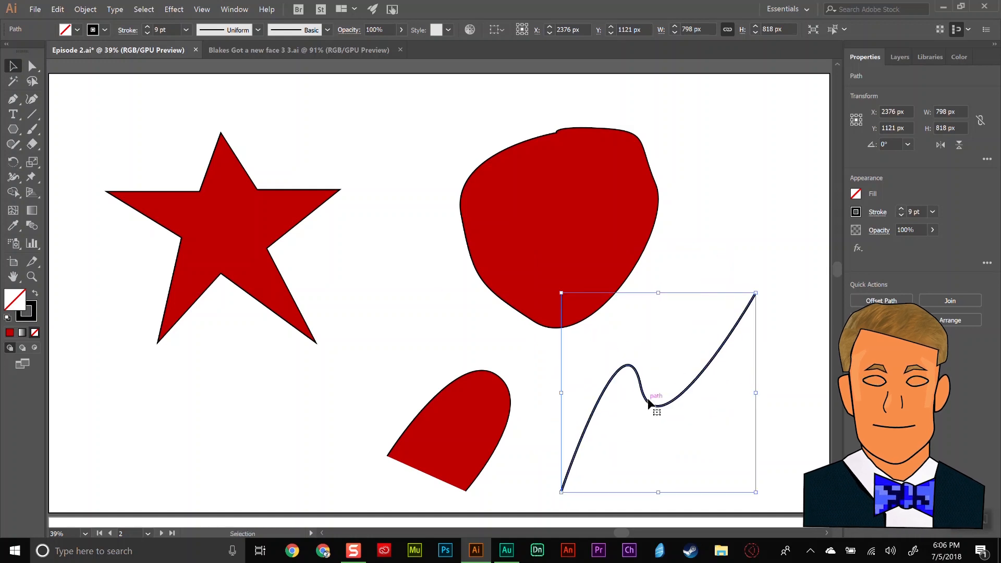
{"action": "left_click", "coordinate": [766, 214]}
Delete the S-shaped path, the rounded shape and the star from the artboard.
{"action": "left_click", "coordinate": [718, 352]}
{"action": "key", "text": "Delete"}
{"action": "left_click", "coordinate": [566, 219]}
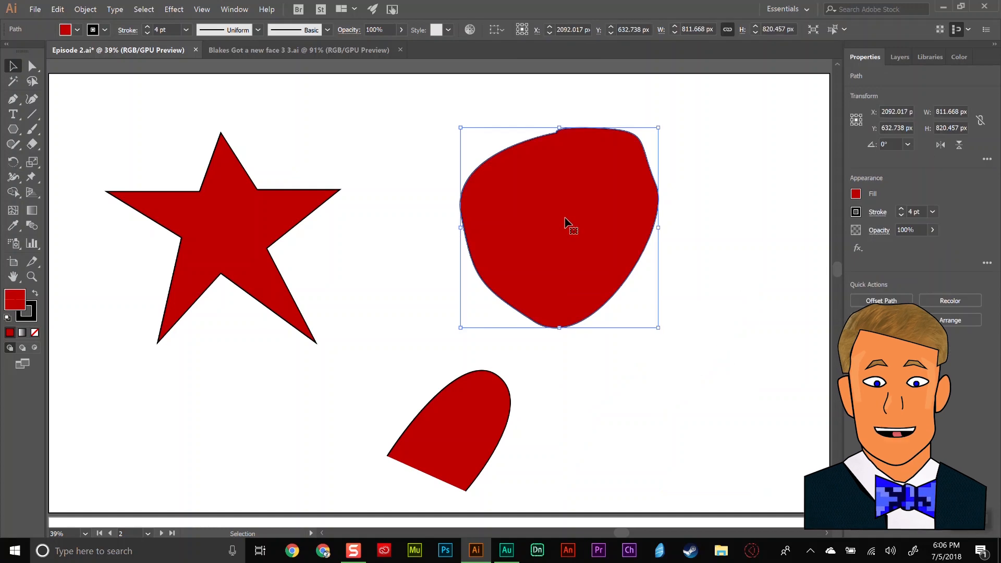
{"action": "key", "text": "Delete"}
{"action": "left_click", "coordinate": [263, 201]}
{"action": "key", "text": "Delete"}
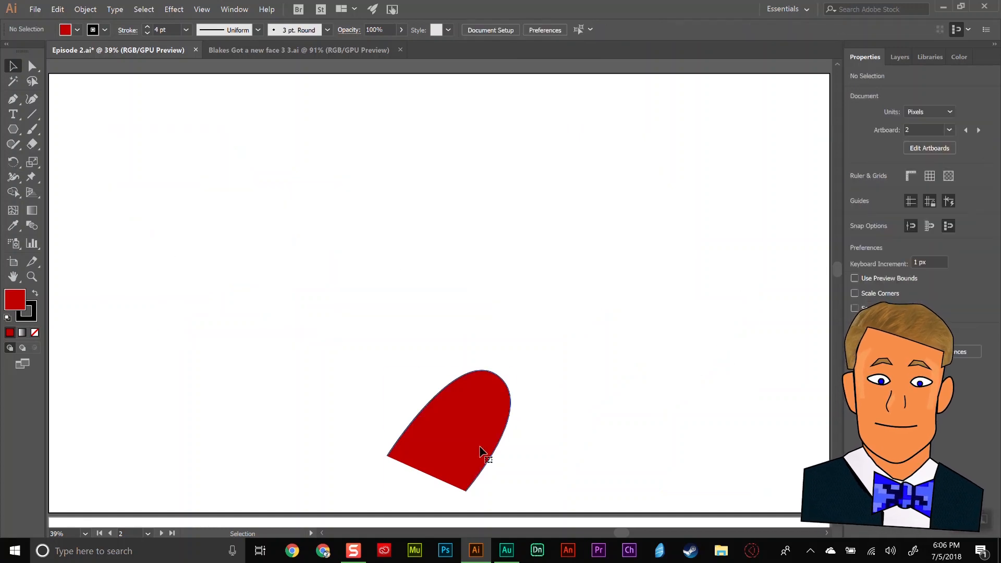
Delete the remaining red arched path from the artboard.
{"action": "left_click", "coordinate": [479, 448]}
{"action": "key", "text": "Delete"}
Go to artboard 3 and examine the hair shape of the middle portrait alongside the other portraits and the shapes artboard.
{"action": "left_click", "coordinate": [148, 533]}
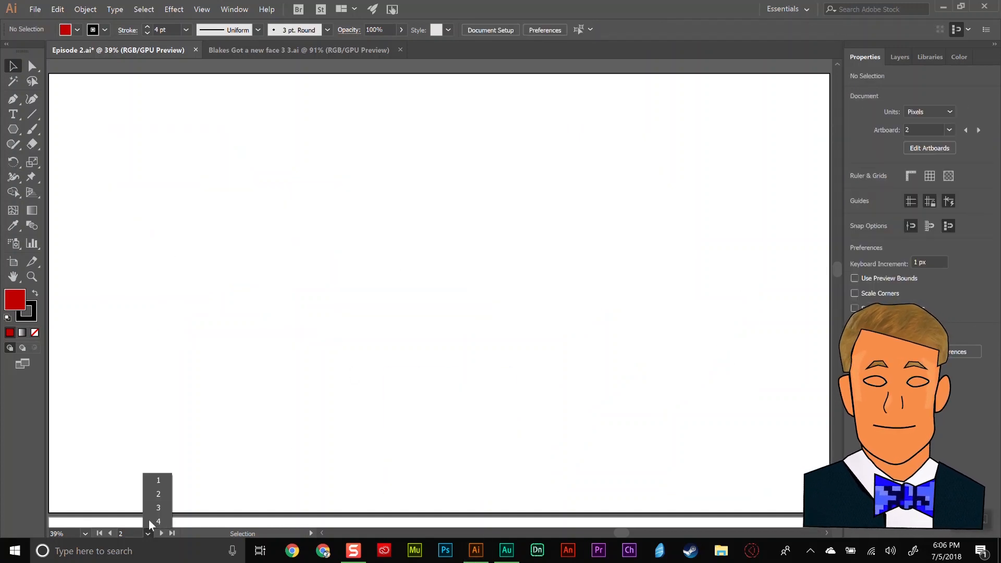
{"action": "left_click", "coordinate": [162, 512]}
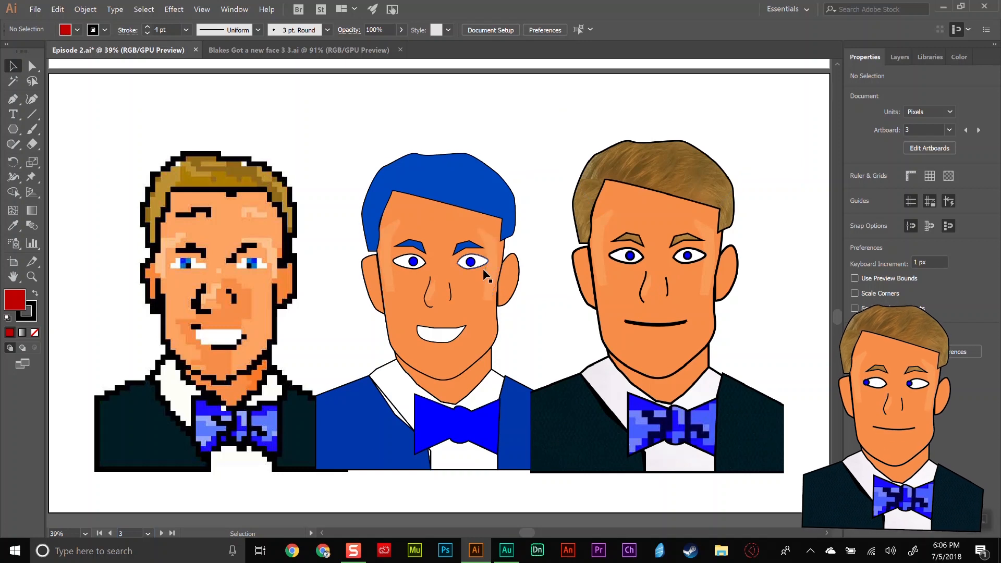
{"action": "left_click", "coordinate": [458, 185]}
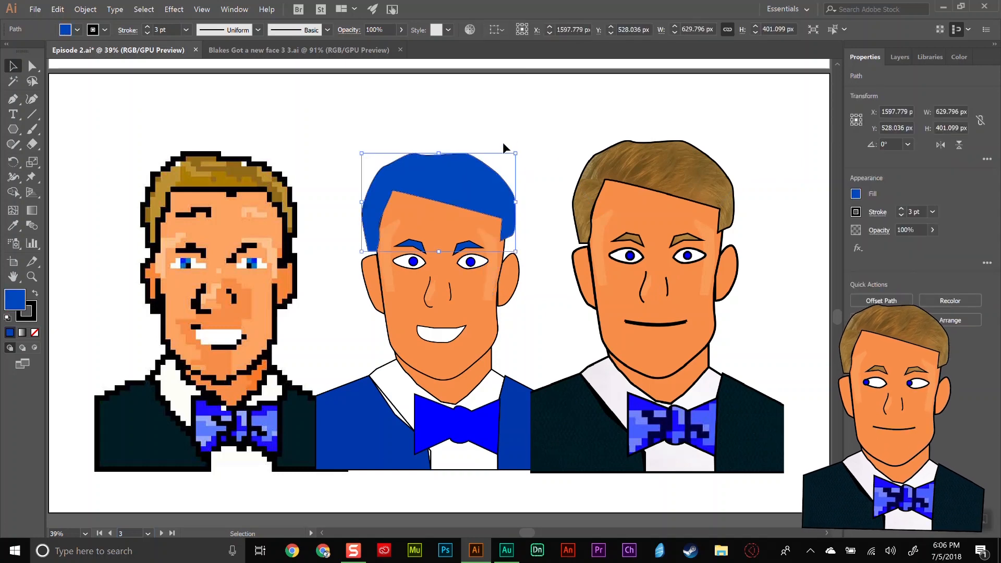
{"action": "scroll", "coordinate": [570, 212], "scroll_direction": "up", "scroll_amount": 10}
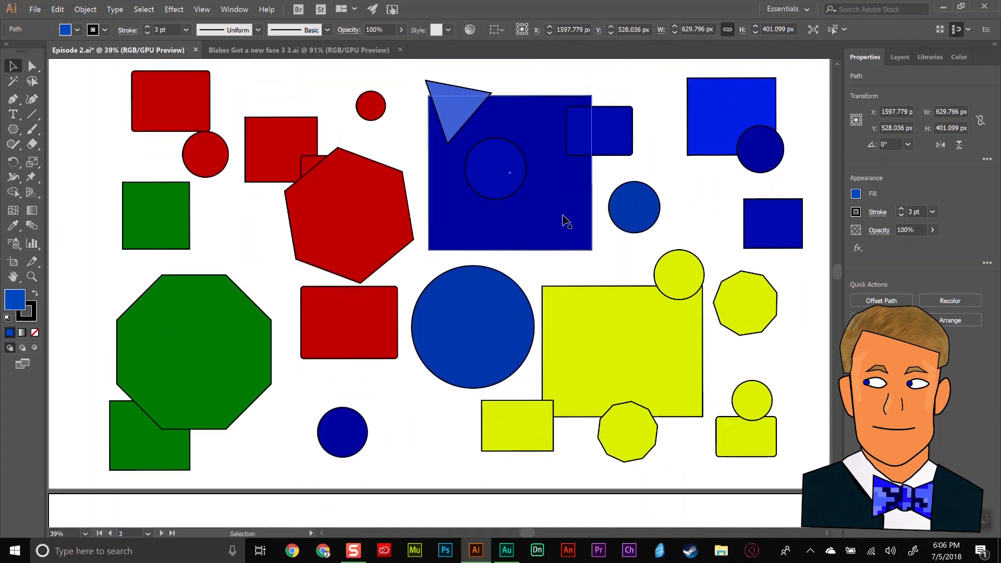
{"action": "scroll", "coordinate": [564, 214], "scroll_direction": "down", "scroll_amount": 10}
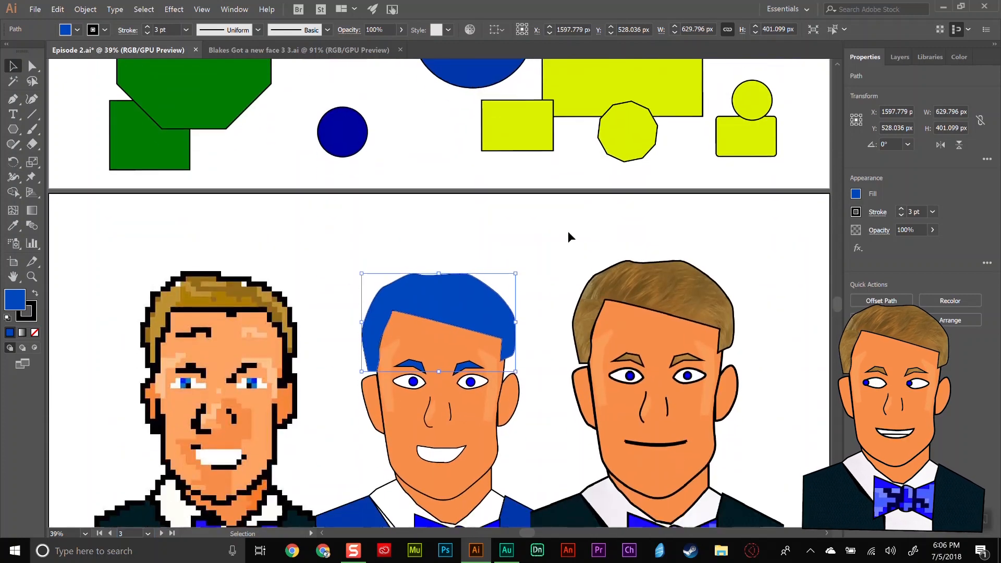
{"action": "left_click", "coordinate": [552, 238]}
{"action": "left_click", "coordinate": [521, 212]}
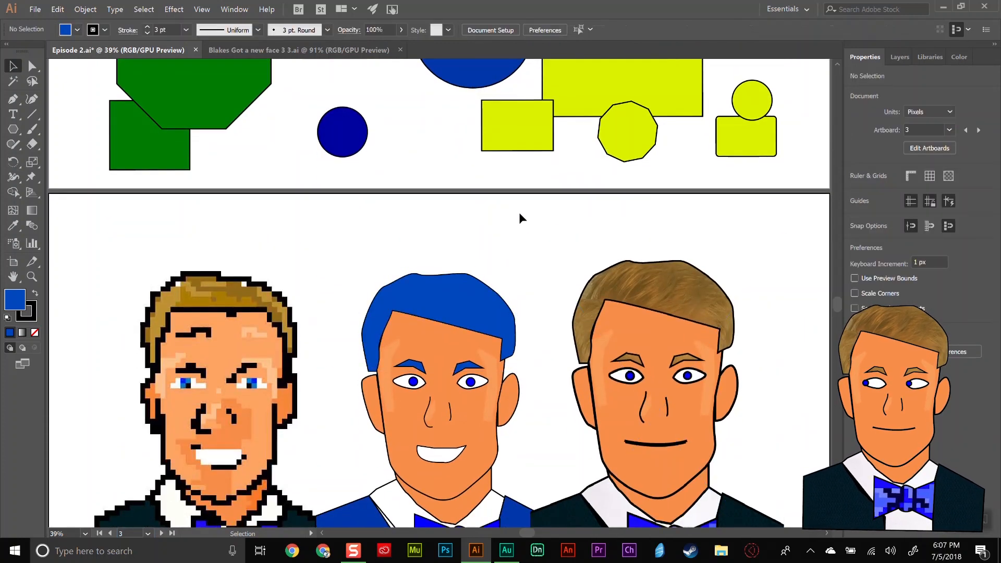
{"action": "scroll", "coordinate": [520, 212], "scroll_direction": "down", "scroll_amount": 1}
{"action": "scroll", "coordinate": [522, 220], "scroll_direction": "down", "scroll_amount": 2}
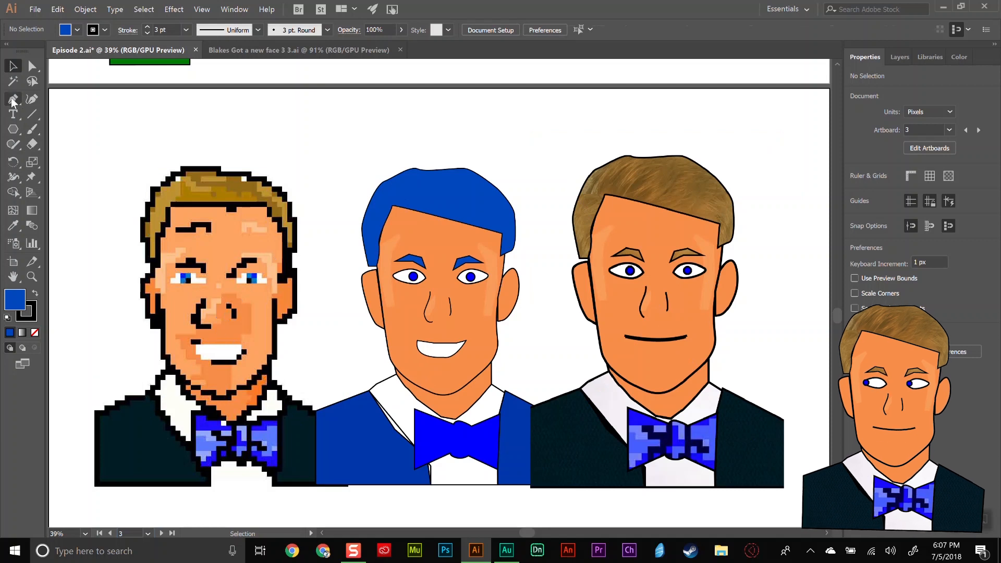
{"action": "scroll", "coordinate": [554, 358], "scroll_direction": "up", "scroll_amount": 10}
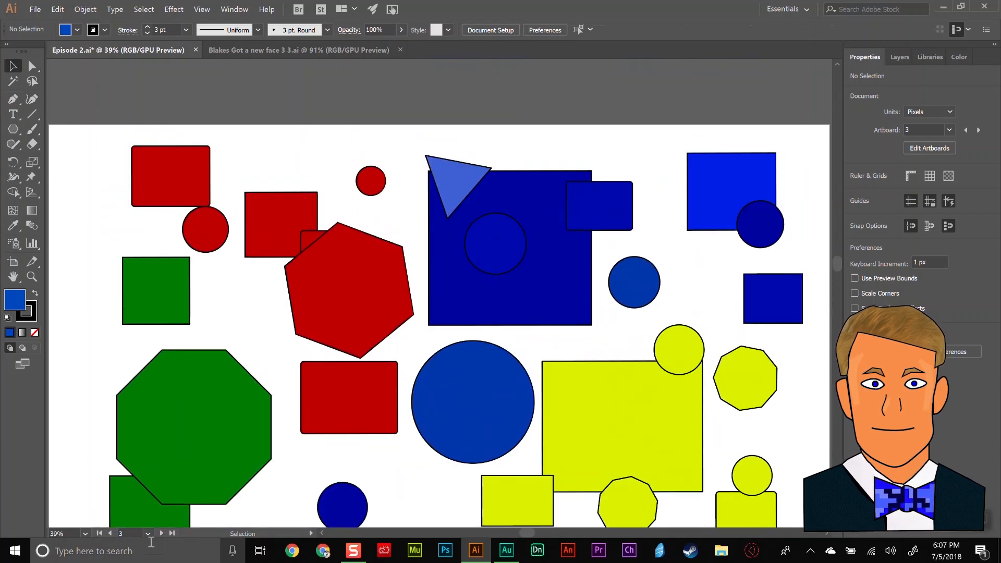
Return to artboard 2 and draw a closed, straight-sided four-point shape in its upper-left area with the Pen tool.
{"action": "left_click", "coordinate": [148, 533]}
{"action": "left_click", "coordinate": [157, 495]}
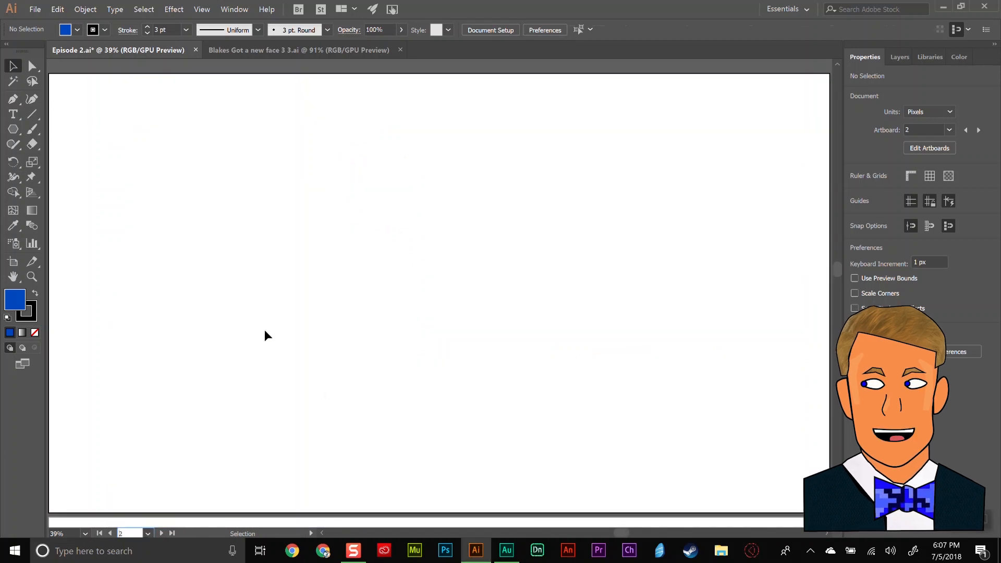
{"action": "left_click", "coordinate": [13, 99]}
{"action": "left_click", "coordinate": [219, 169]}
{"action": "left_click", "coordinate": [378, 282]}
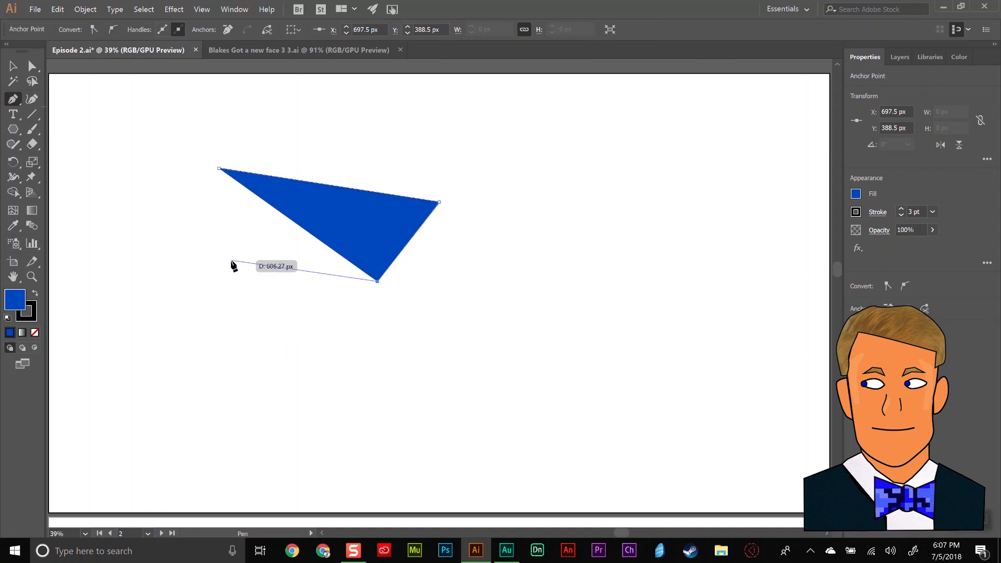
{"action": "left_click", "coordinate": [230, 241]}
{"action": "left_click", "coordinate": [219, 169]}
Draw a closed teardrop shape with a pointed left end and a curved right side using the Pen tool, and deselect it.
{"action": "left_click", "coordinate": [358, 394]}
{"action": "left_click_drag", "start_coordinate": [519, 292], "coordinate": [537, 293]}
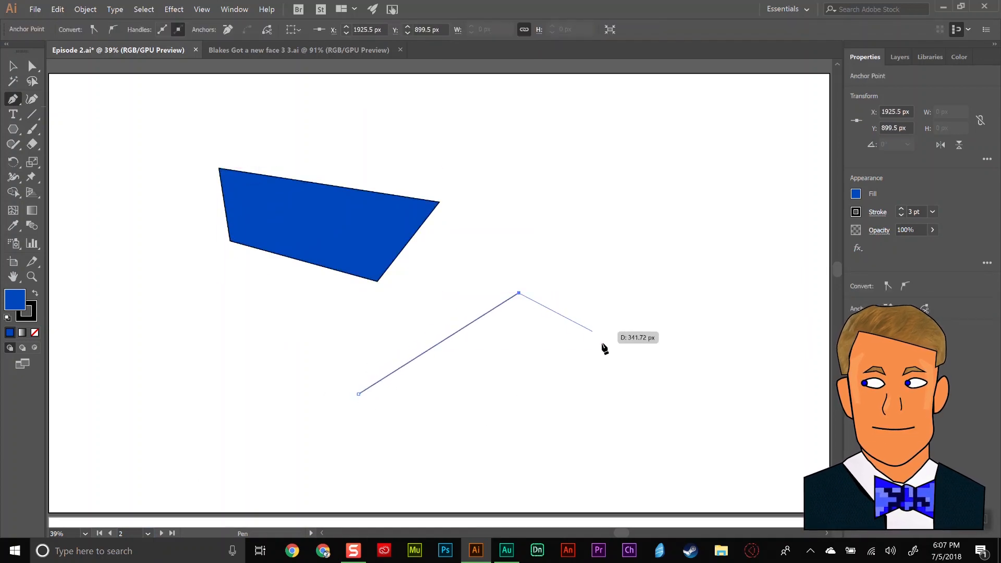
{"action": "left_click_drag", "start_coordinate": [604, 344], "coordinate": [588, 425]}
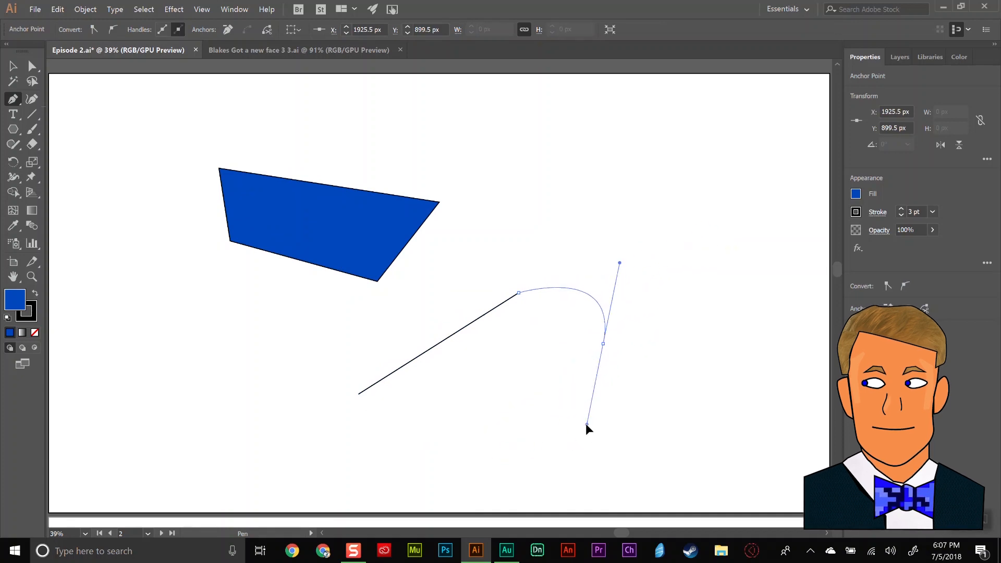
{"action": "left_click", "coordinate": [367, 395]}
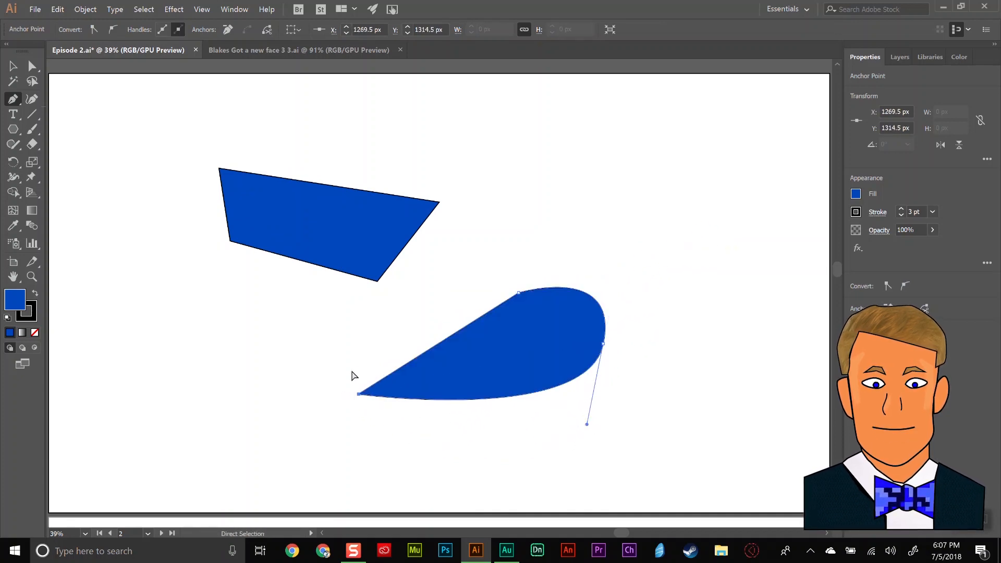
{"action": "left_click", "coordinate": [352, 371], "text": "ctrl"}
Draw a closed rounded shape about 953 px wide and 837 px tall with the Curvature tool, overlapping the two existing shapes.
{"action": "left_click", "coordinate": [32, 99]}
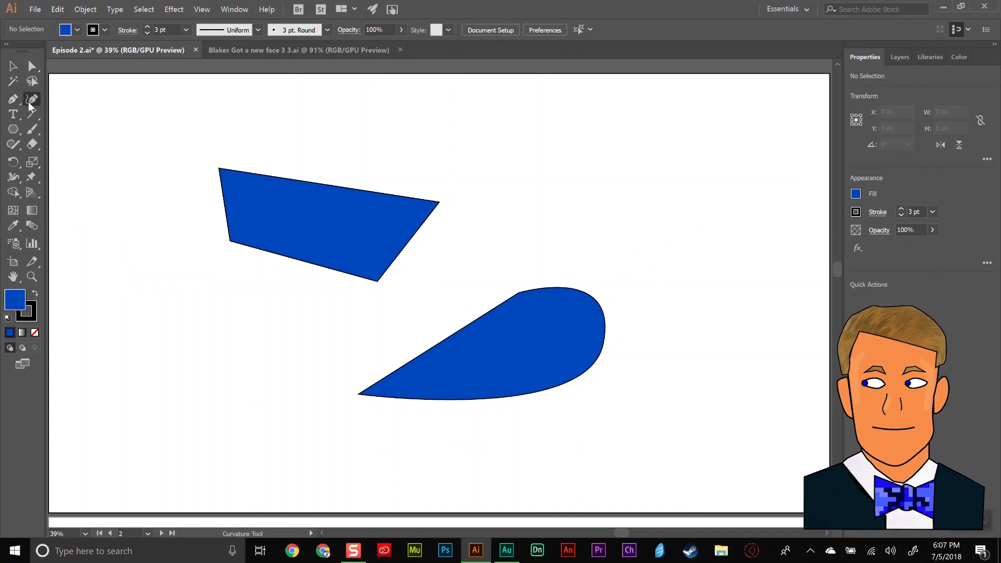
{"action": "left_click", "coordinate": [427, 129]}
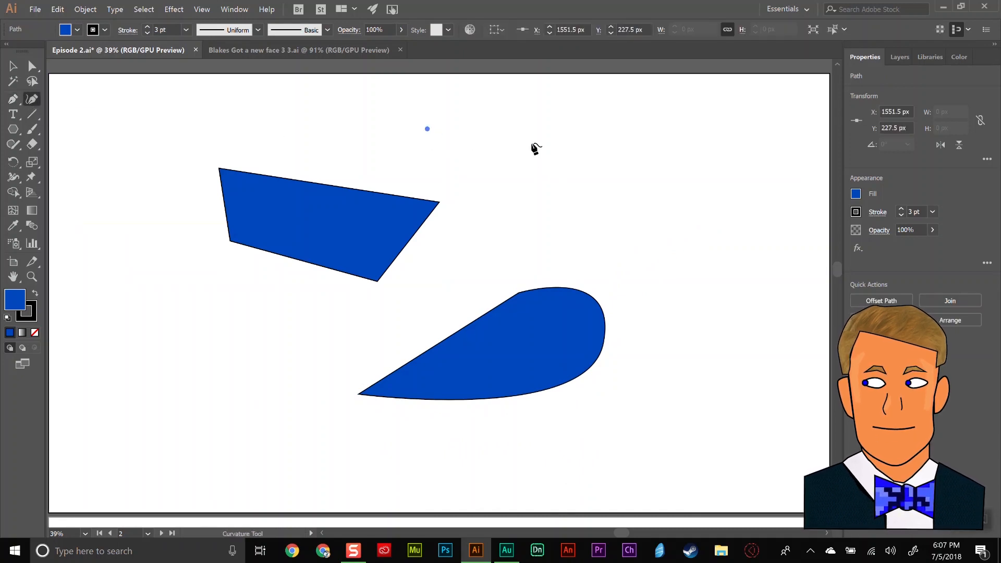
{"action": "left_click", "coordinate": [619, 151]}
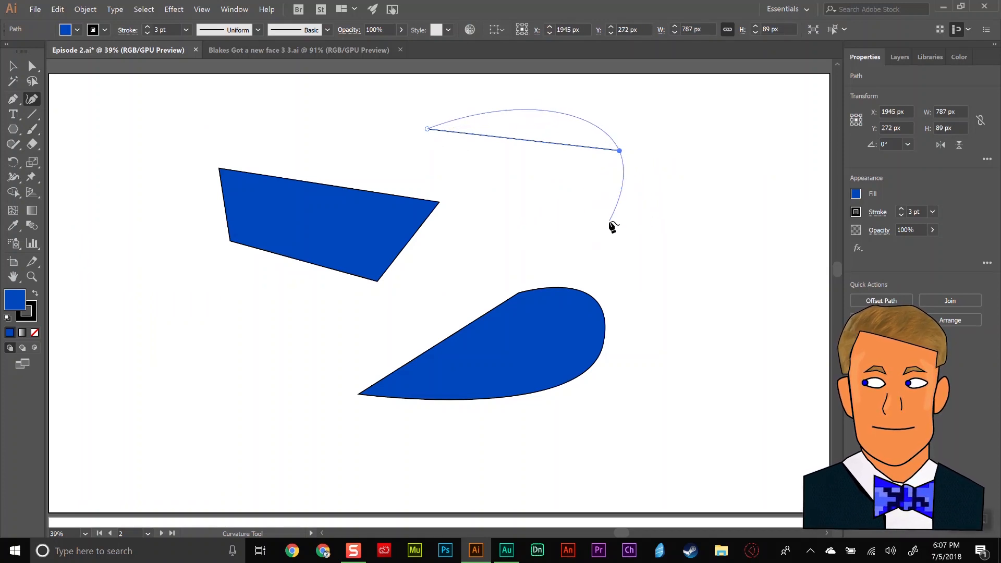
{"action": "left_click", "coordinate": [619, 263]}
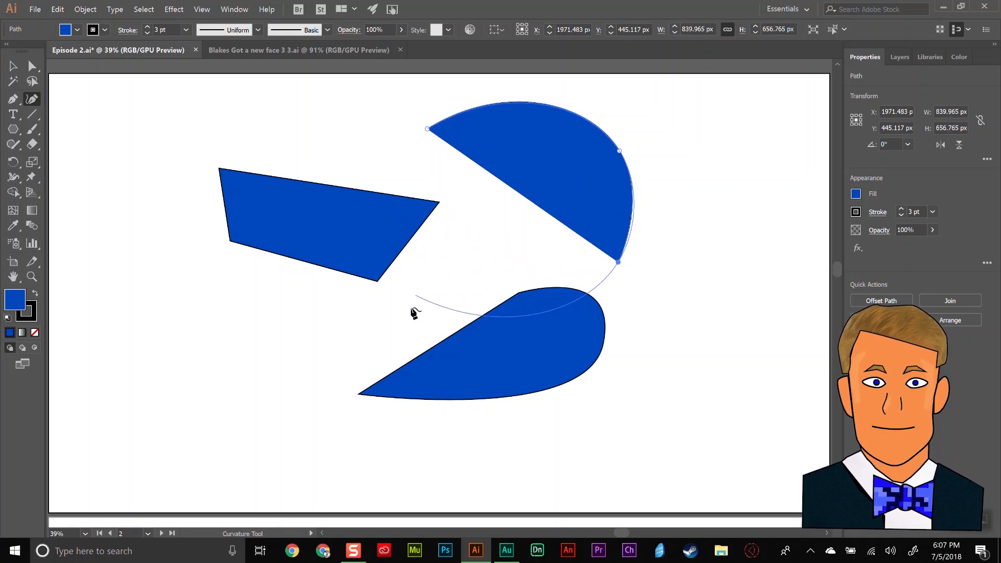
{"action": "left_click", "coordinate": [426, 276]}
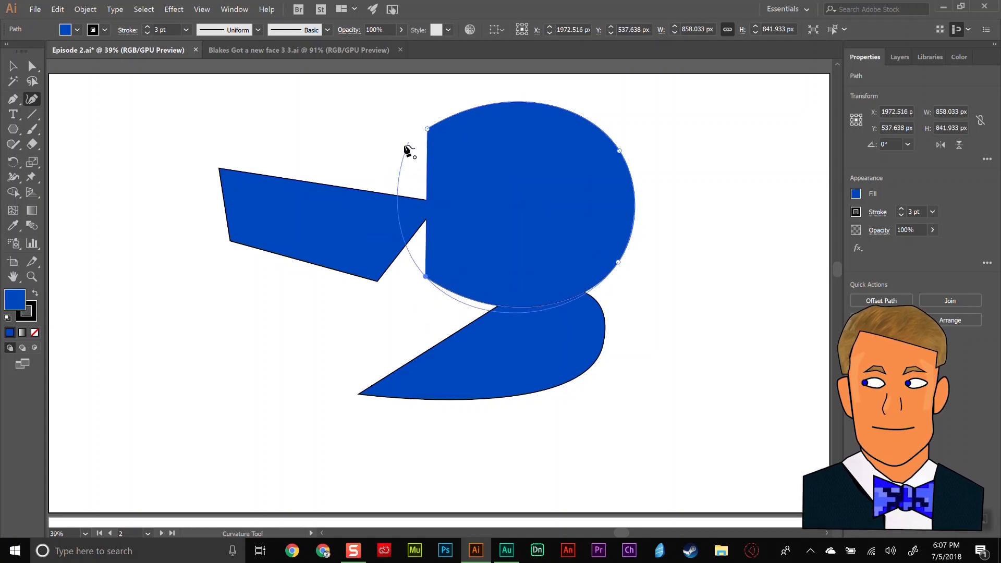
{"action": "left_click", "coordinate": [428, 129]}
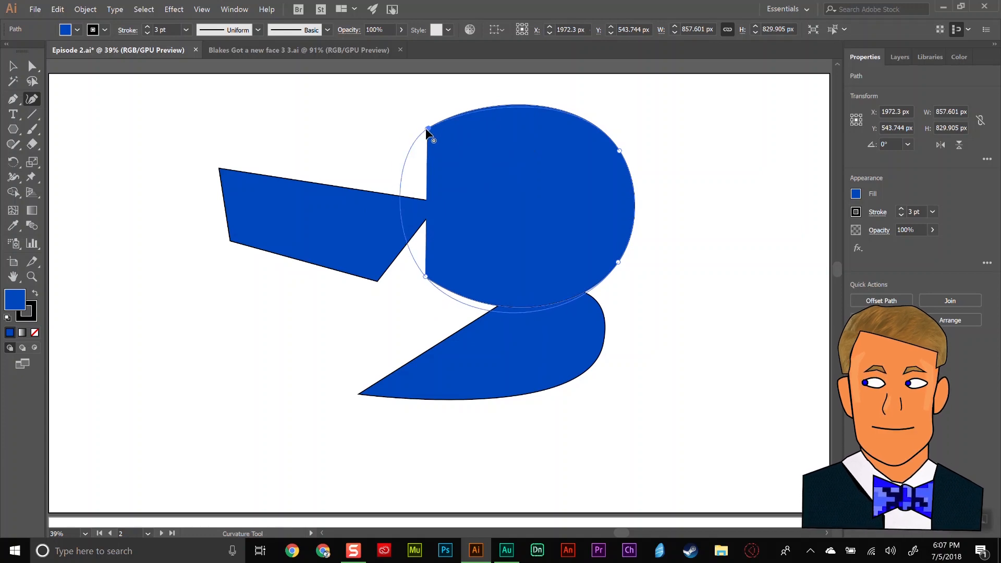
{"action": "left_click", "coordinate": [407, 162]}
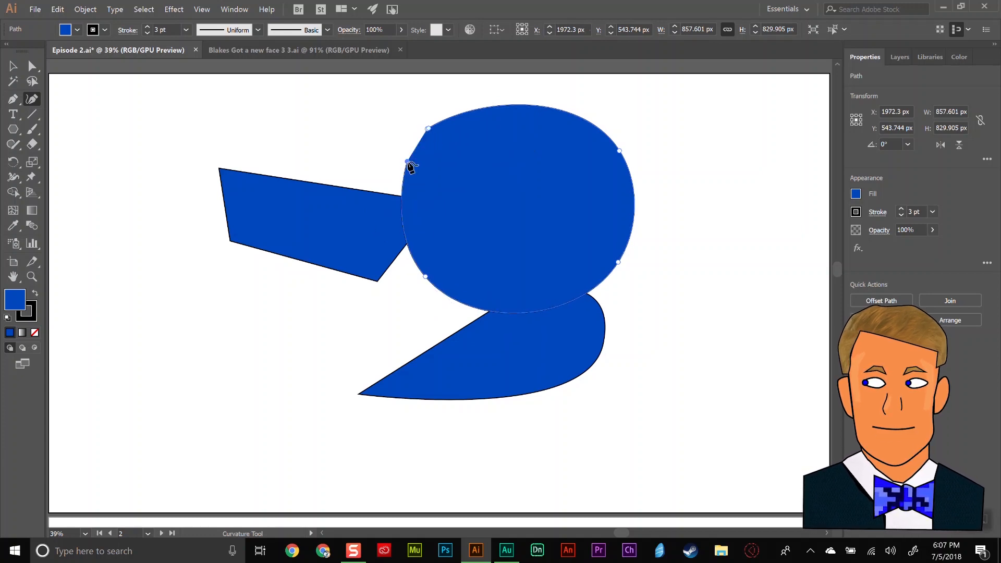
{"action": "left_click", "coordinate": [423, 136]}
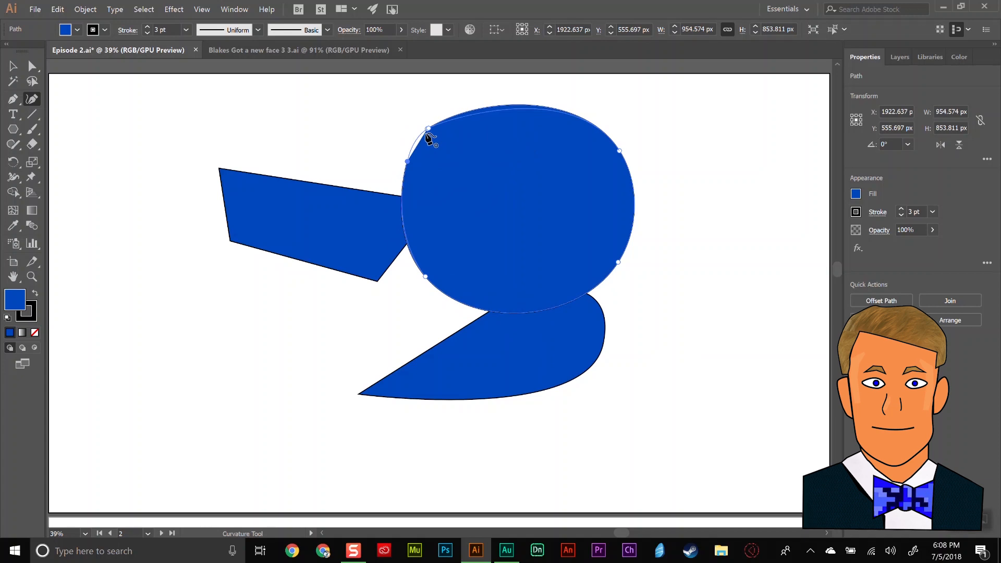
{"action": "left_click", "coordinate": [387, 121], "text": "ctrl"}
{"action": "key", "text": "v"}
Shrink the rounded shape to about 529 px wide and 349 px tall, and place it below the four-sided shape.
{"action": "left_click", "coordinate": [496, 174]}
{"action": "left_click_drag", "start_coordinate": [554, 188], "coordinate": [196, 306]}
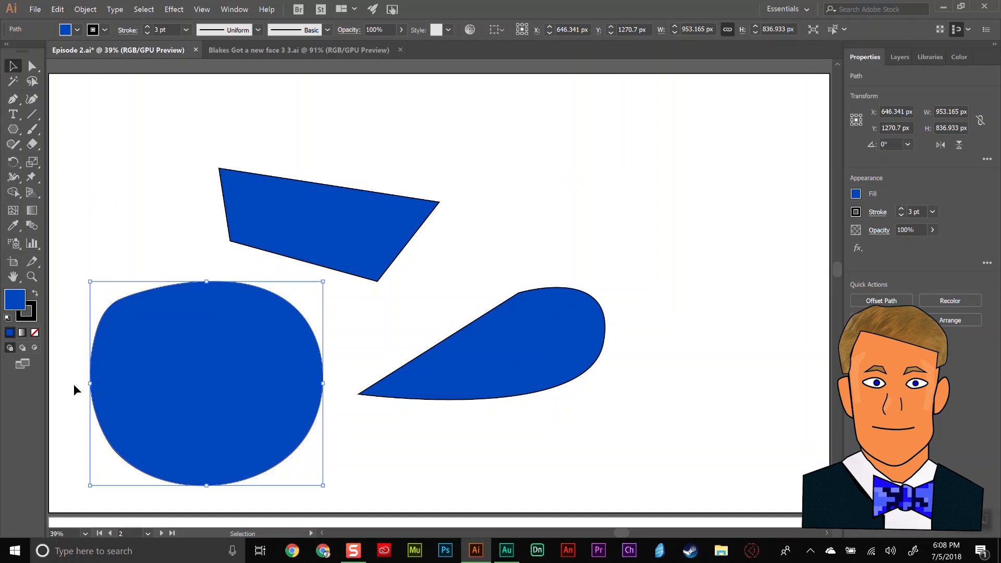
{"action": "left_click_drag", "start_coordinate": [92, 385], "coordinate": [158, 385]}
{"action": "left_click_drag", "start_coordinate": [323, 383], "coordinate": [288, 381]}
{"action": "left_click_drag", "start_coordinate": [224, 280], "coordinate": [223, 373]}
{"action": "left_click_drag", "start_coordinate": [227, 485], "coordinate": [230, 459]}
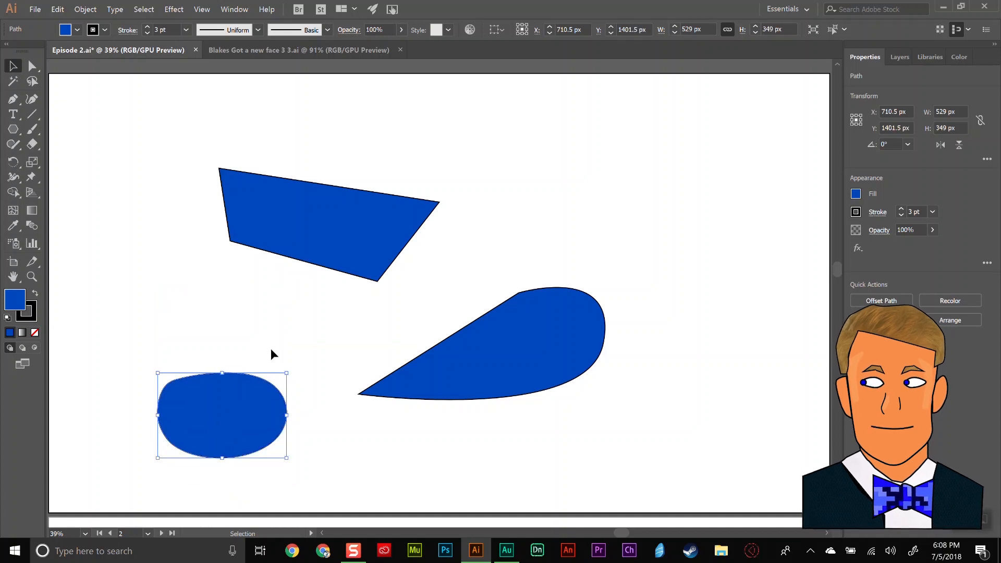
{"action": "left_click", "coordinate": [271, 348]}
{"action": "left_click_drag", "start_coordinate": [242, 411], "coordinate": [277, 337]}
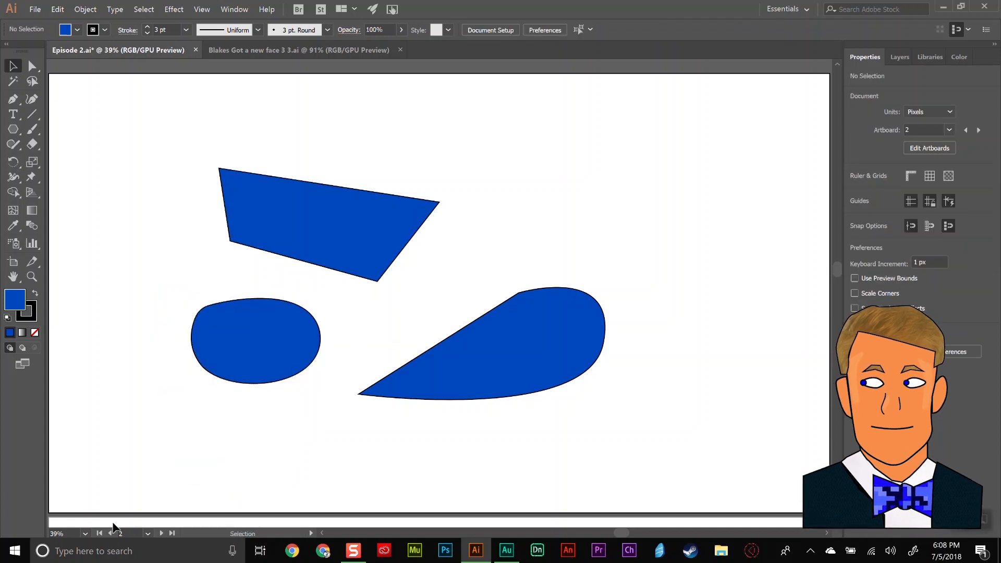
Go to artboard 3, move the pixel-art portrait slightly left and up, and deselect it.
{"action": "left_click", "coordinate": [148, 533]}
{"action": "left_click", "coordinate": [158, 507]}
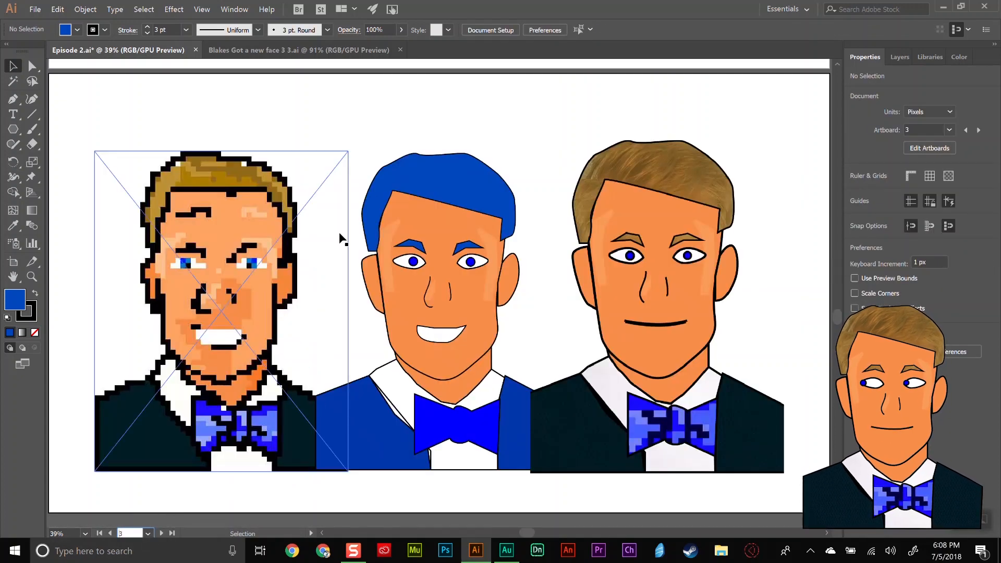
{"action": "left_click_drag", "start_coordinate": [266, 298], "coordinate": [249, 310]}
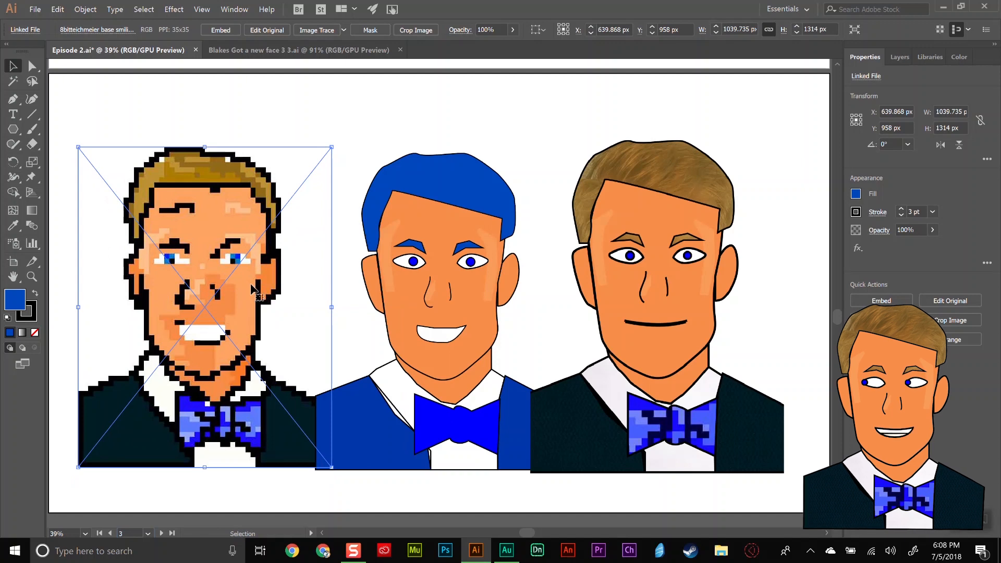
{"action": "left_click", "coordinate": [495, 113]}
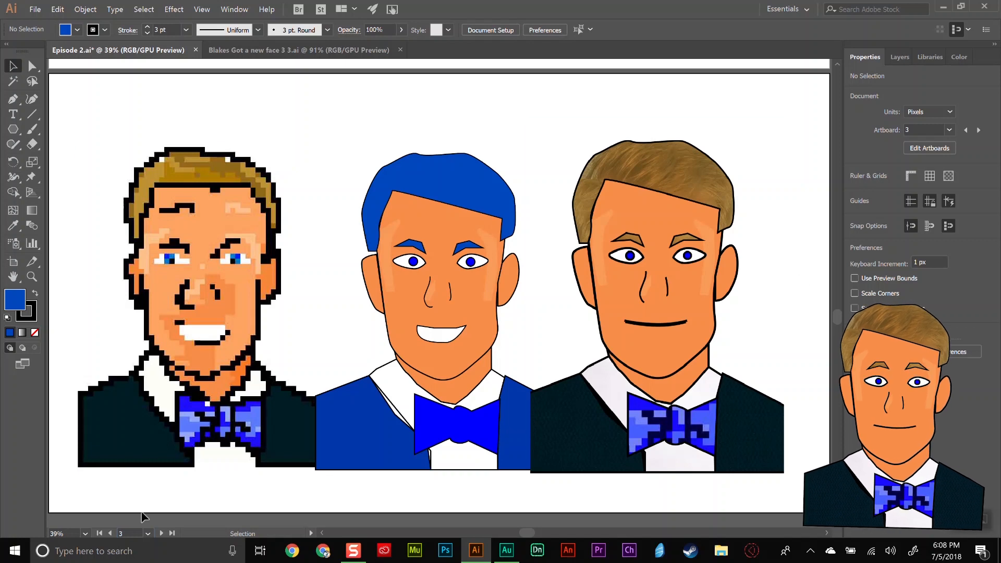
Go to artboard 4 to view the armadillo photo and the logo.
{"action": "left_click", "coordinate": [147, 533]}
{"action": "left_click", "coordinate": [157, 521]}
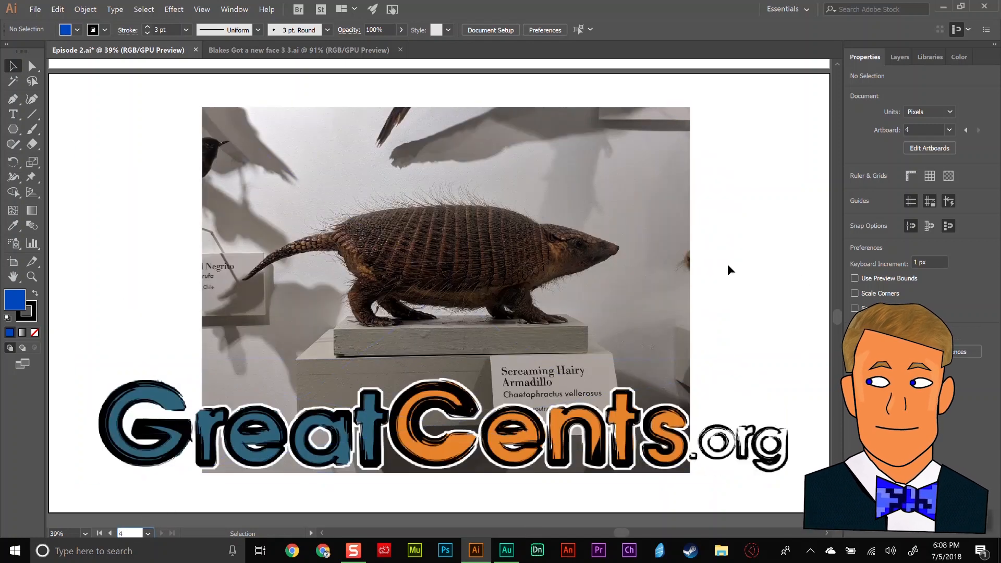